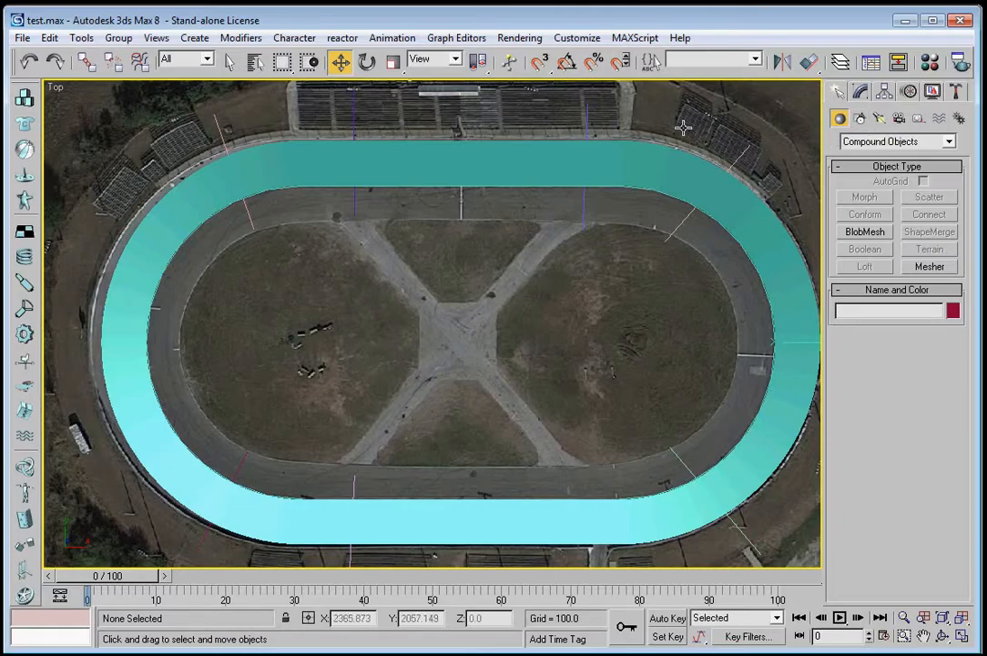
Draw a straight guide line across the lower straight where the lower-right turn begins
click(860, 118)
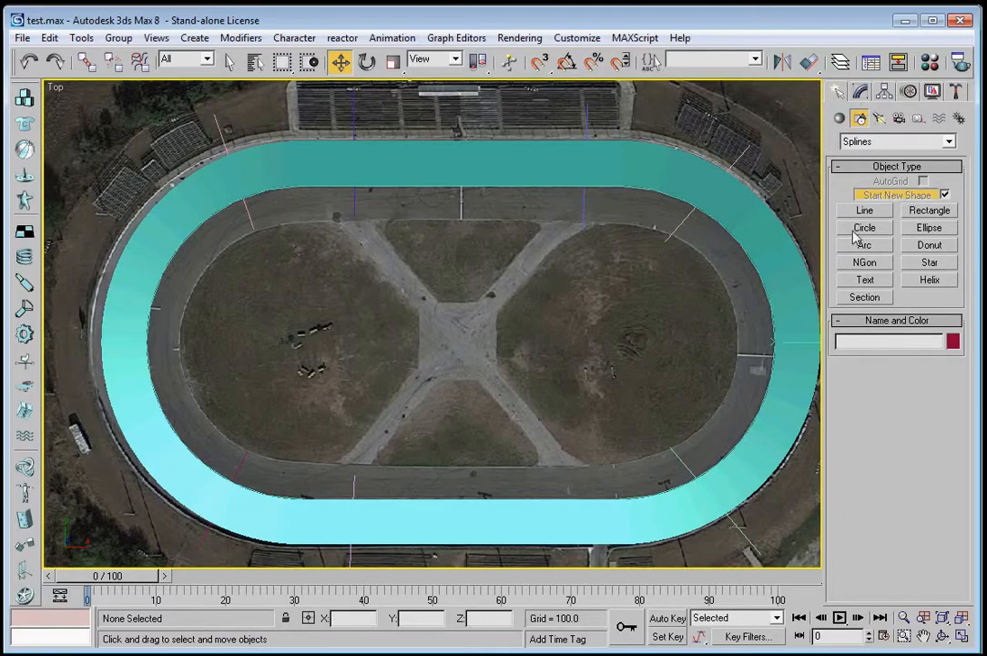
click(865, 211)
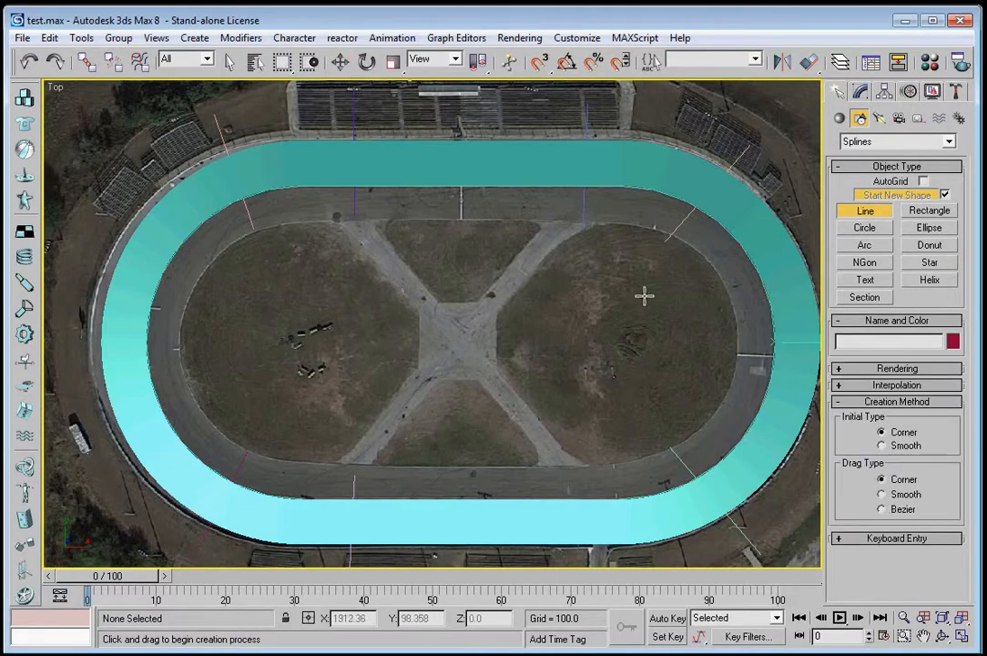
click(583, 467)
click(585, 578)
right_click(585, 579)
middle_drag(558, 439, 519, 348)
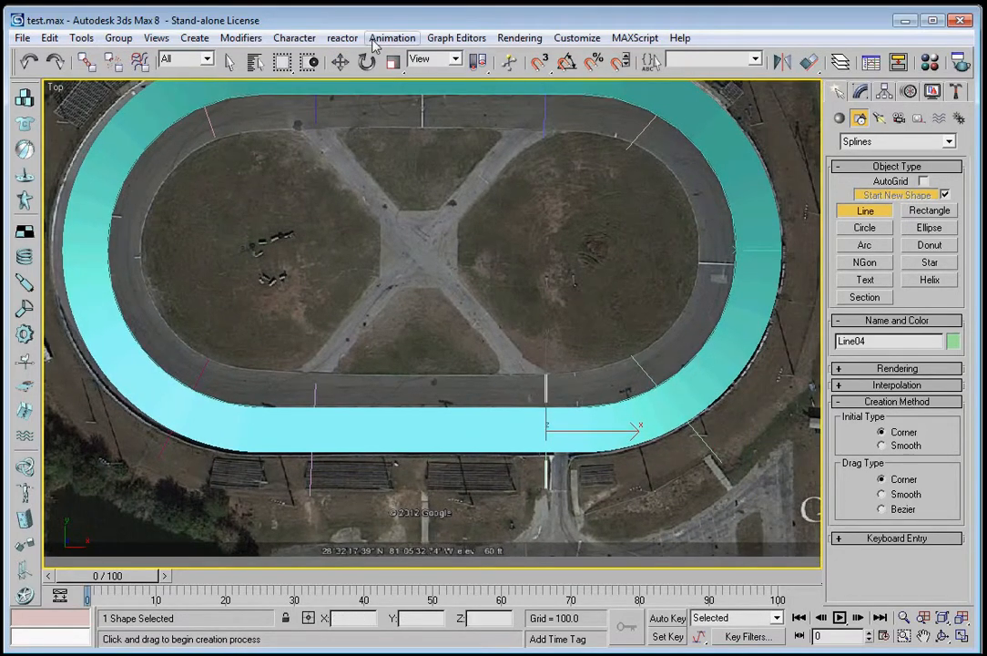
click(340, 62)
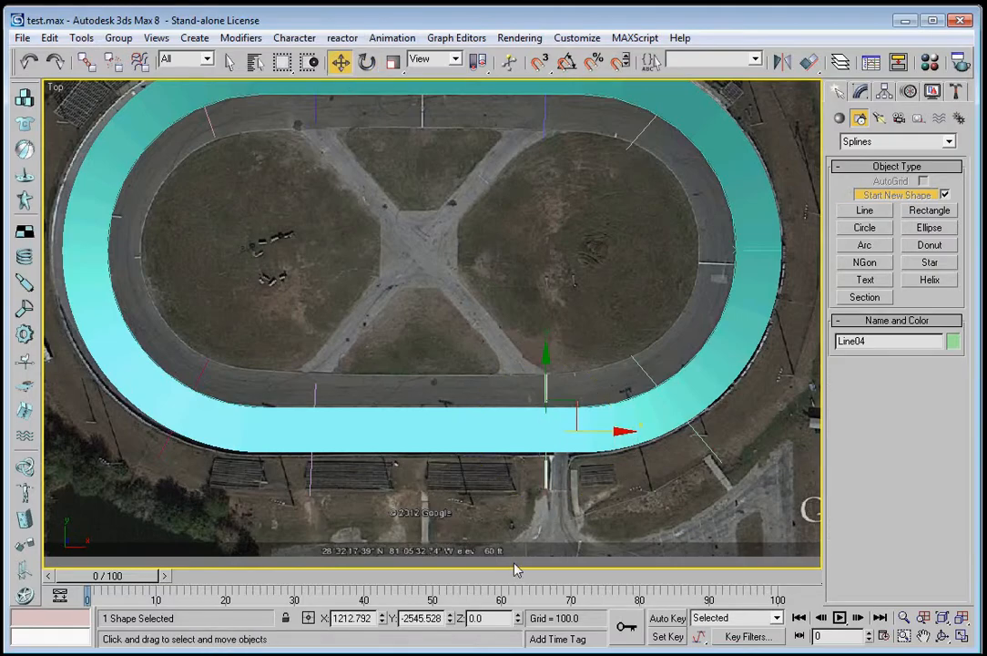
click(619, 502)
Select the track loft and switch its path parameters from percentage to Path Steps
middle_drag(669, 466, 518, 434)
middle_drag(335, 388, 505, 486)
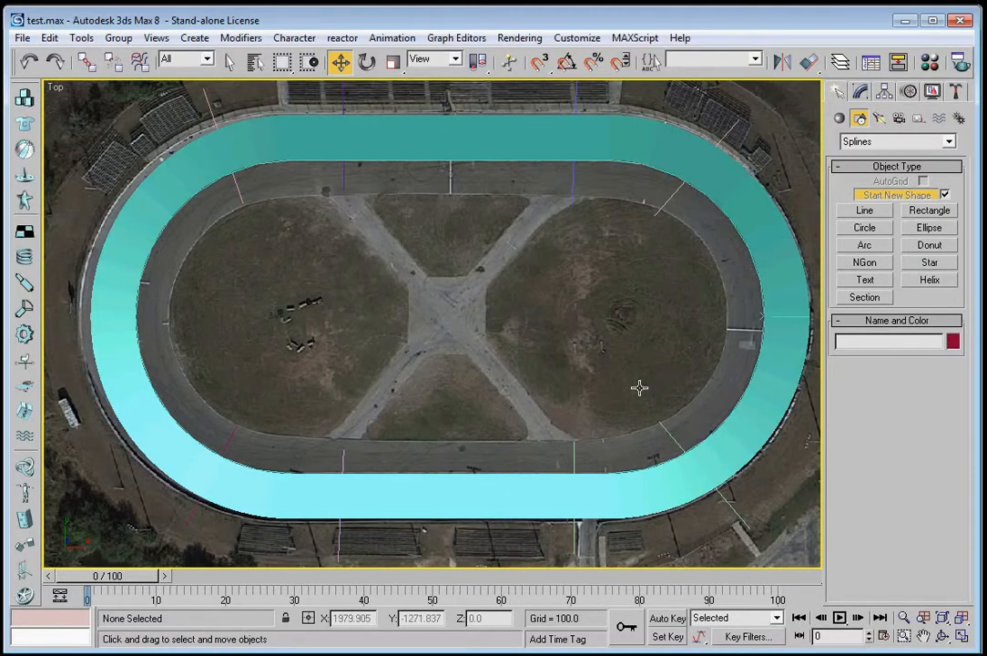
middle_drag(637, 387, 629, 402)
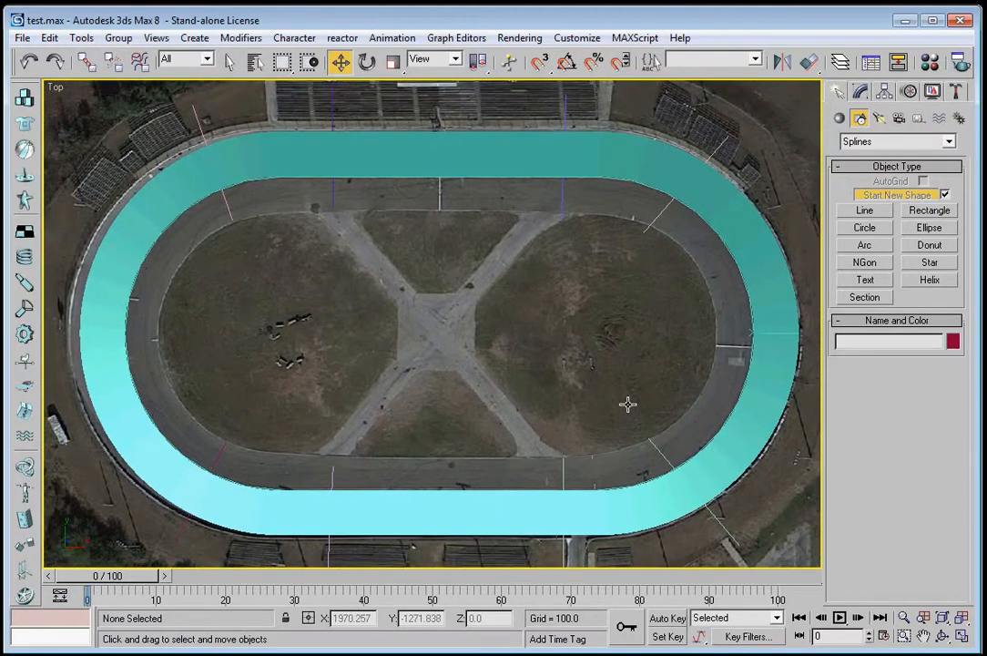
click(722, 201)
click(858, 92)
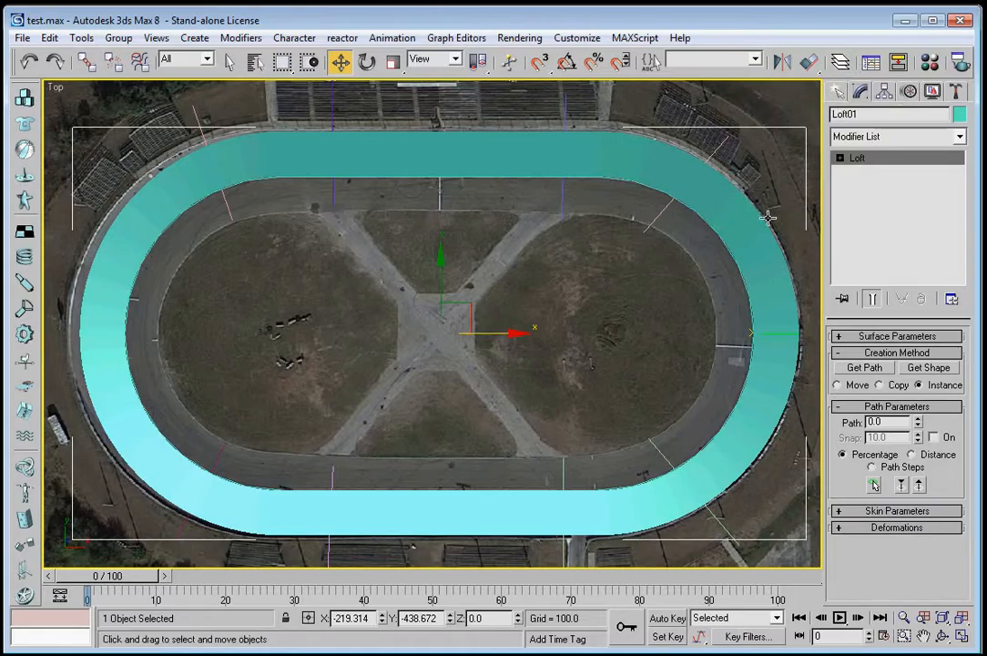
click(873, 466)
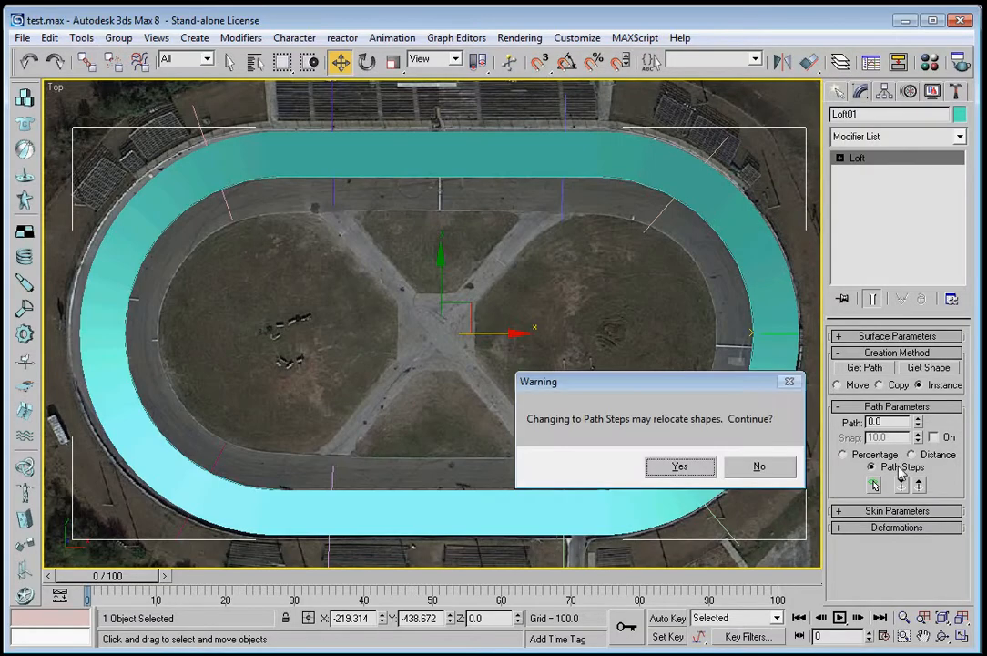
click(677, 466)
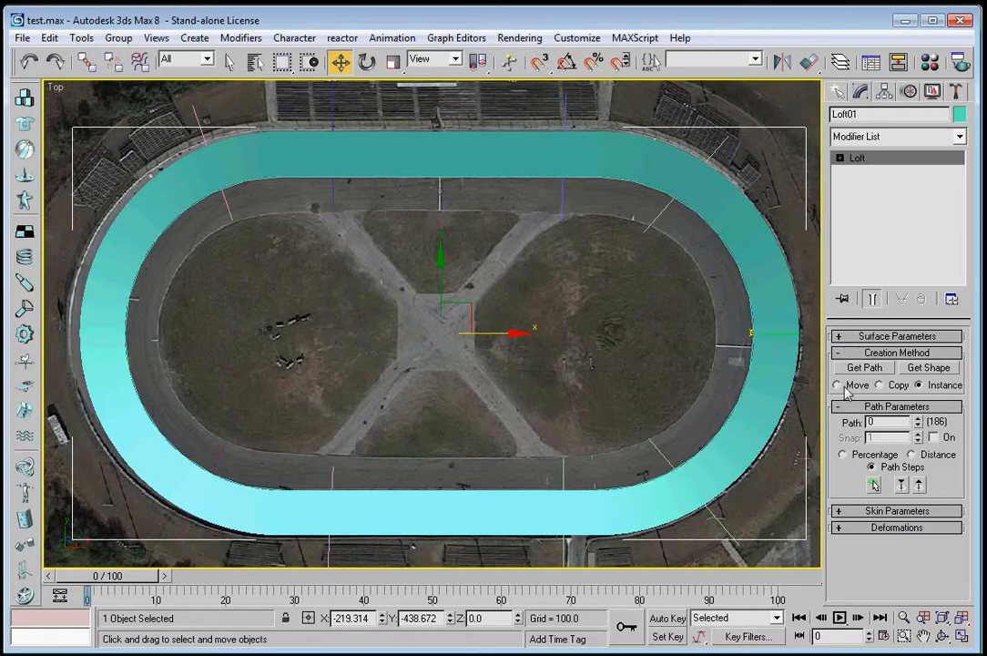
Set the loft's path position to step 21, at the guide line in the middle of the lower-right turn
scroll(716, 305, up, 1)
middle_drag(717, 305, 550, 173)
scroll(656, 319, up, 1)
scroll(491, 339, up, 2)
scroll(496, 339, up, 3)
scroll(545, 359, down, 4)
scroll(542, 189, down, 2)
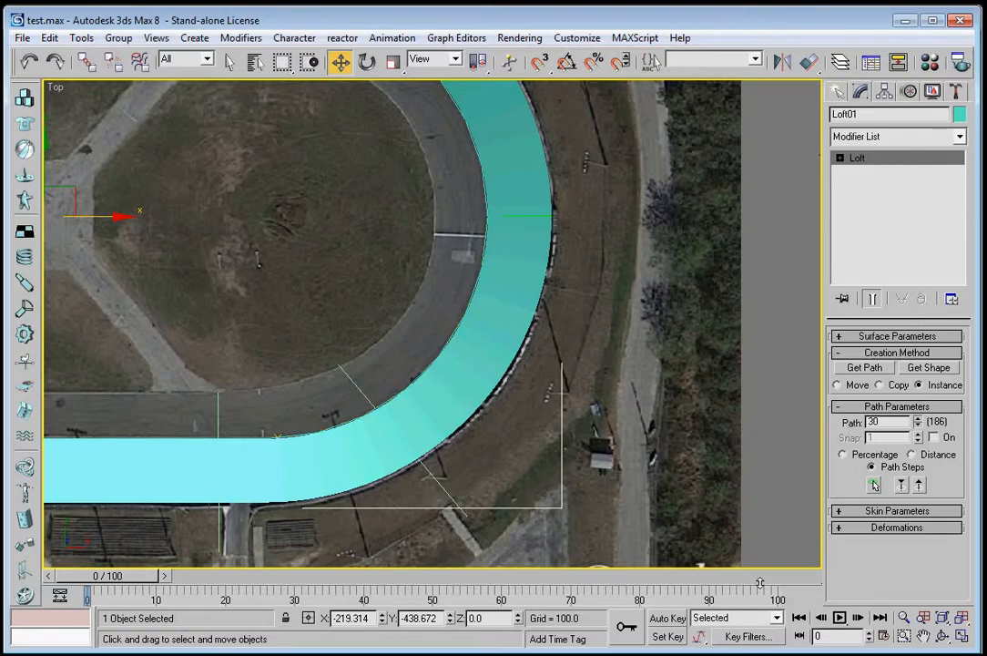
click(964, 638)
scroll(584, 489, up, 8)
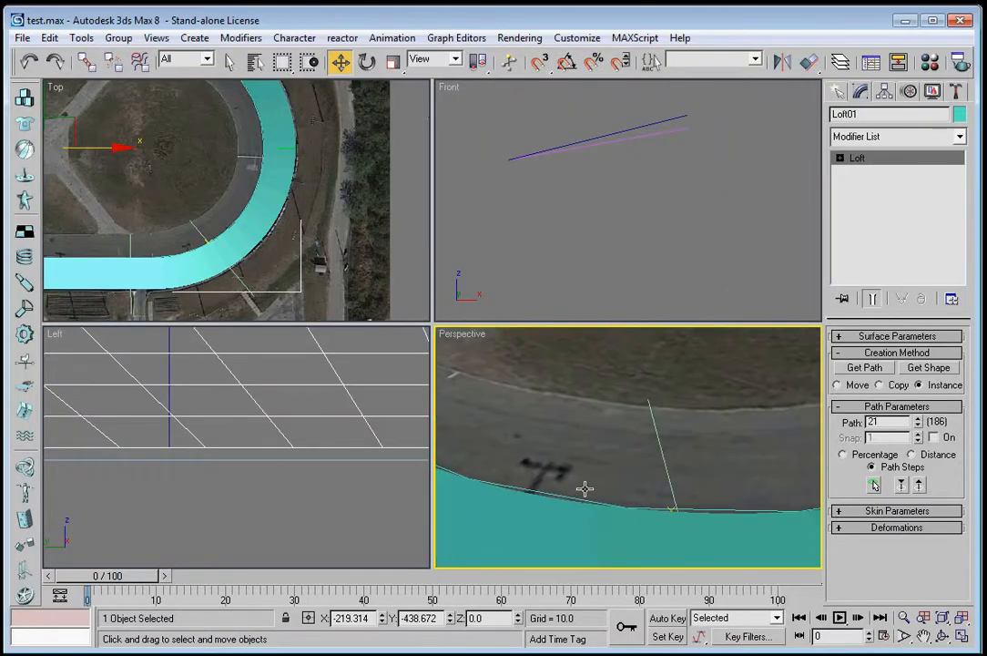
scroll(584, 489, down, 3)
drag(922, 422, 918, 406)
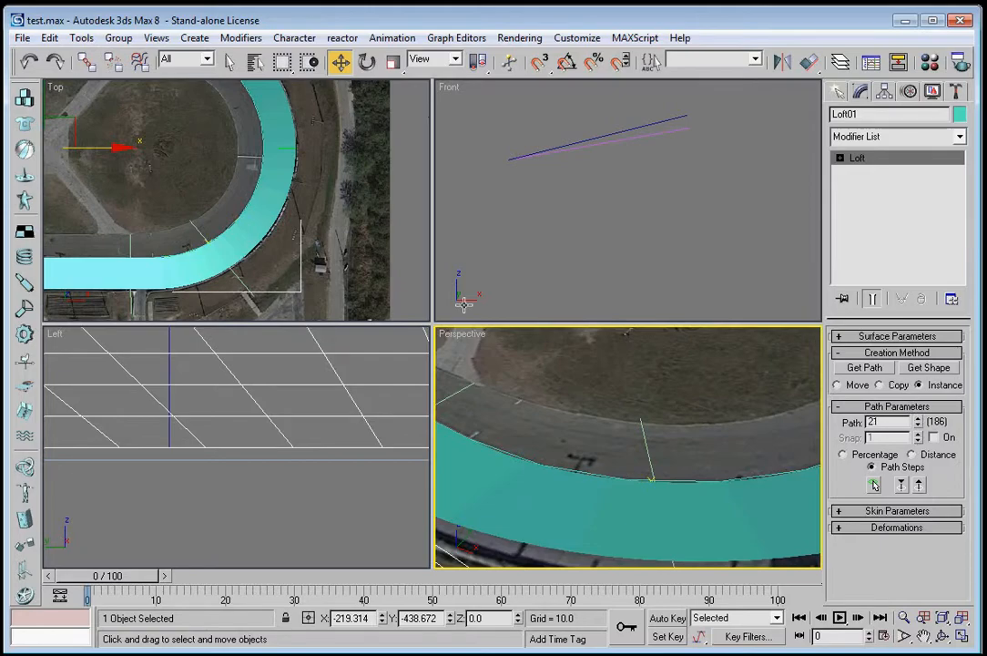
Turn on Edged Faces in the Perspective view and insert the steeper blue banking profile into the loft at path step 21
middle_drag(245, 234, 249, 305)
scroll(396, 125, up, 5)
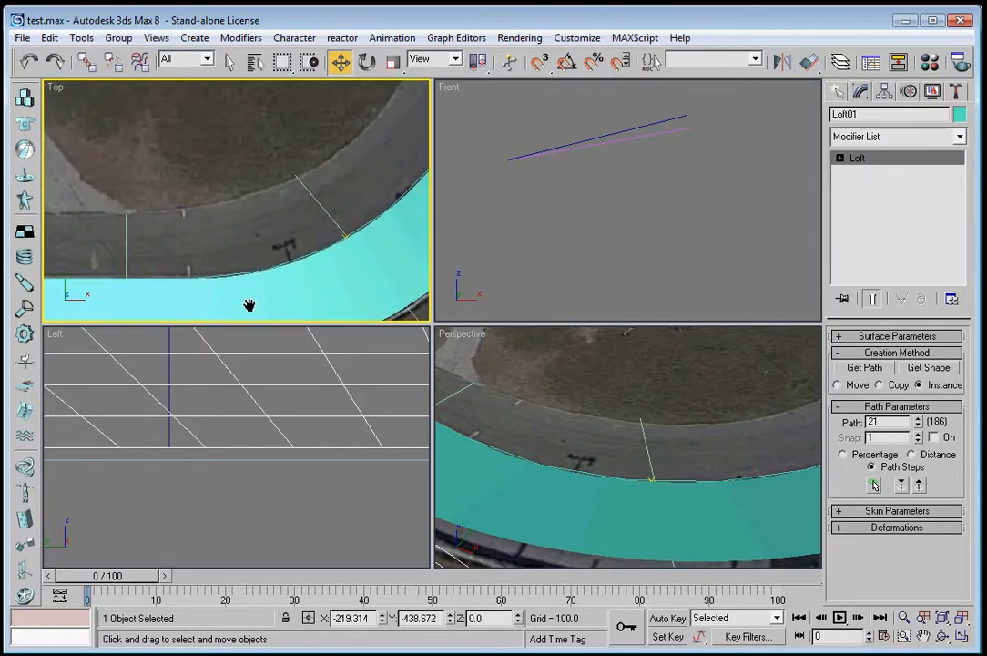
right_click(451, 334)
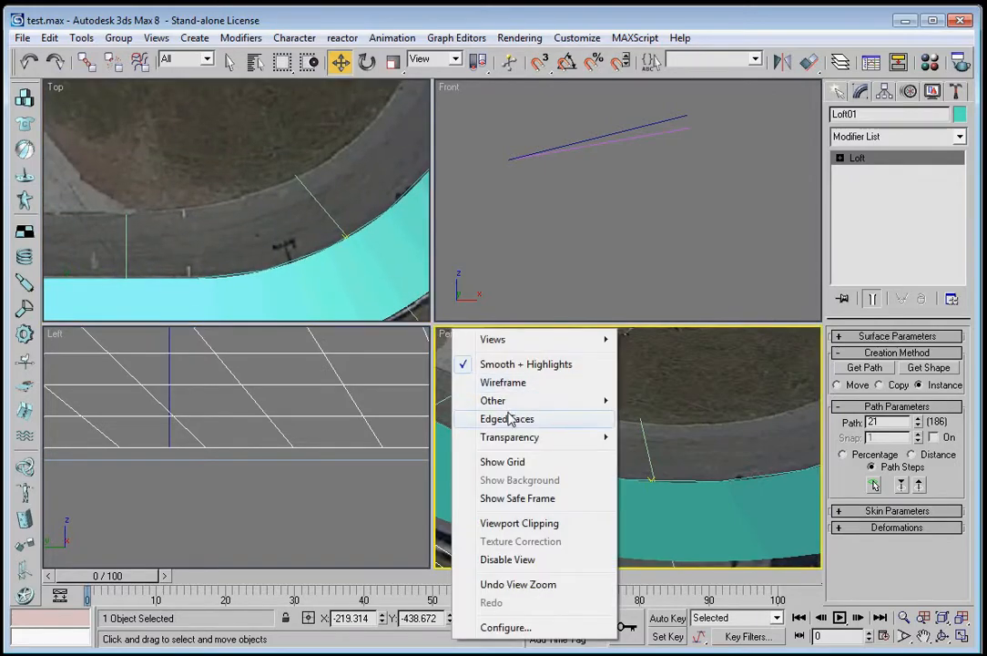
click(508, 419)
click(942, 636)
drag(601, 446, 628, 465)
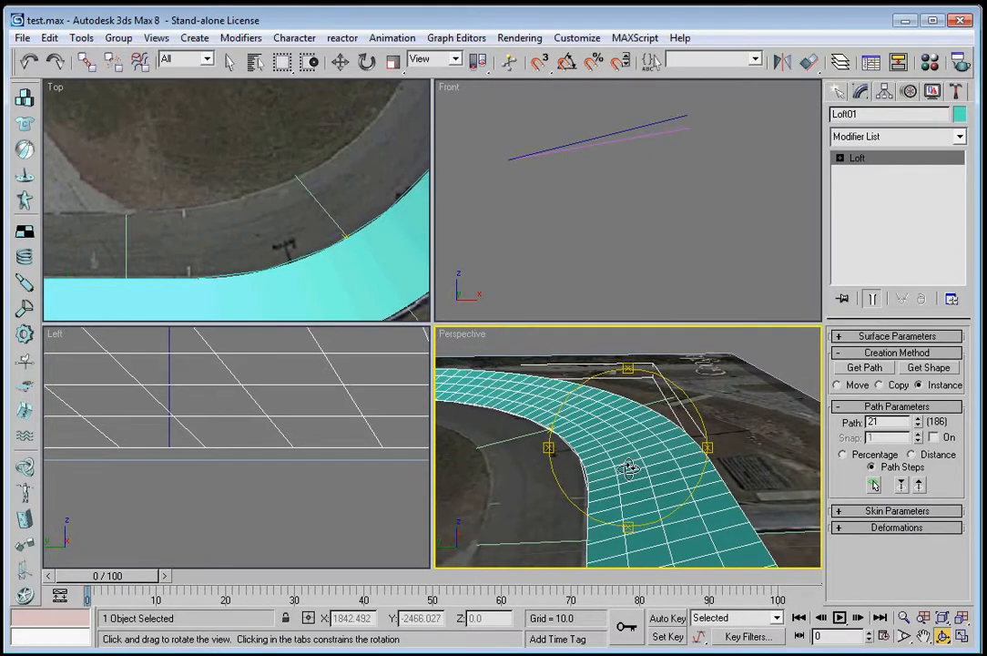
click(915, 369)
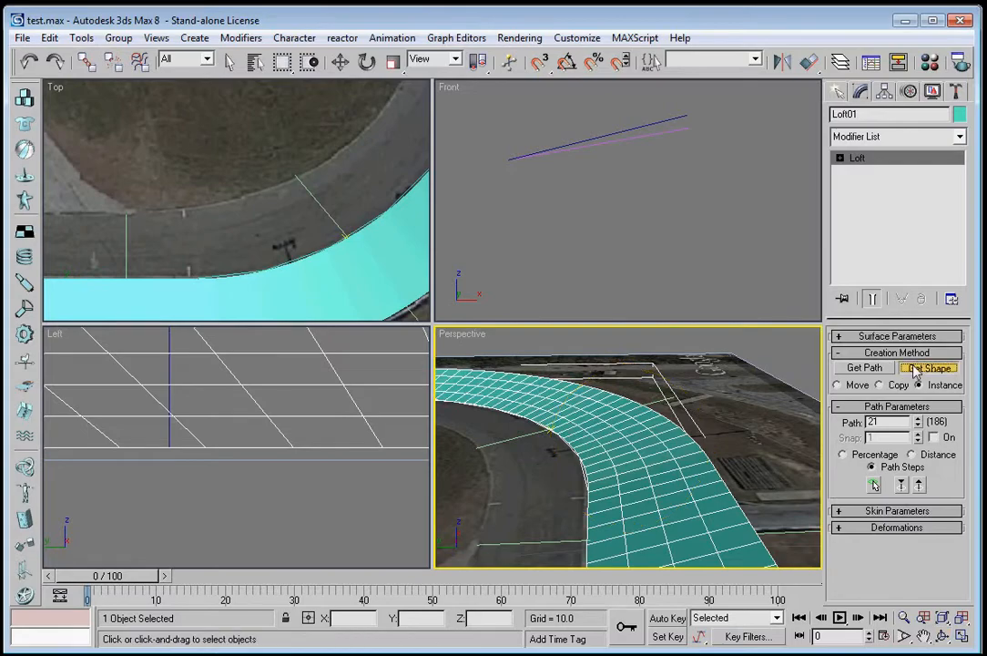
click(680, 114)
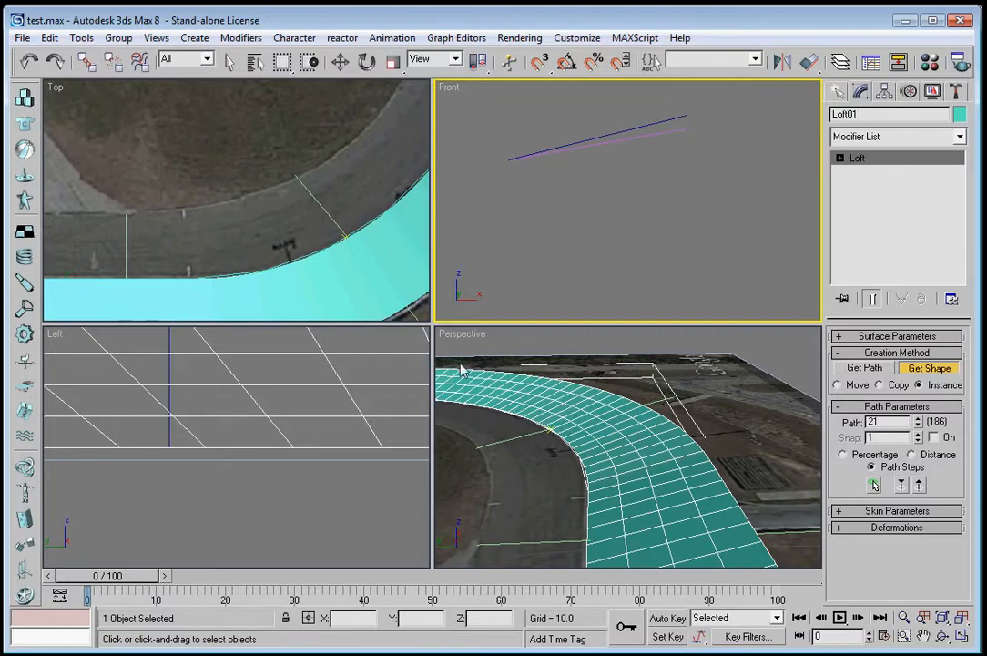
Insert the shallower purple banking profile into the loft at path step 35, where the lower straight begins
middle_drag(282, 287, 359, 196)
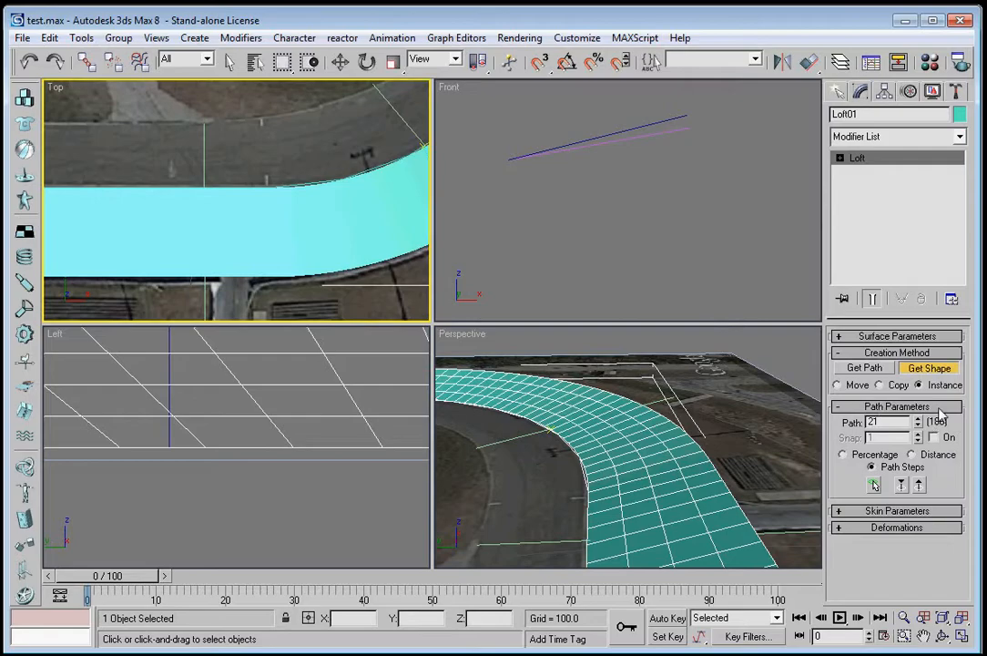
drag(916, 425, 920, 409)
click(685, 127)
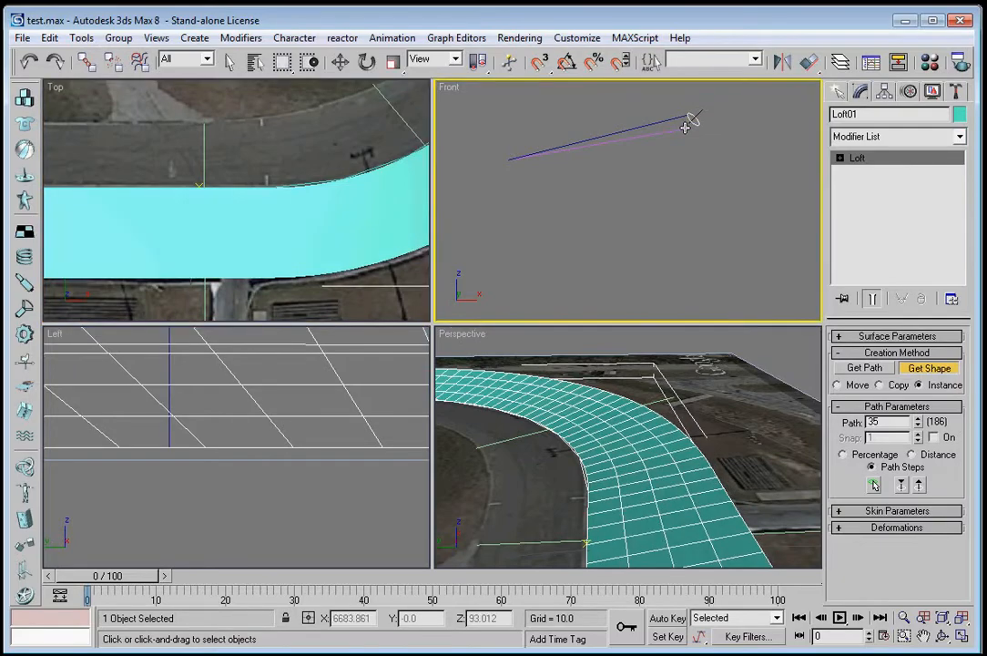
Examine the banking transition between the turn and the lower straight in the Perspective and Front views
click(943, 635)
drag(658, 438, 801, 444)
click(964, 636)
middle_drag(596, 369, 498, 480)
drag(498, 480, 538, 441)
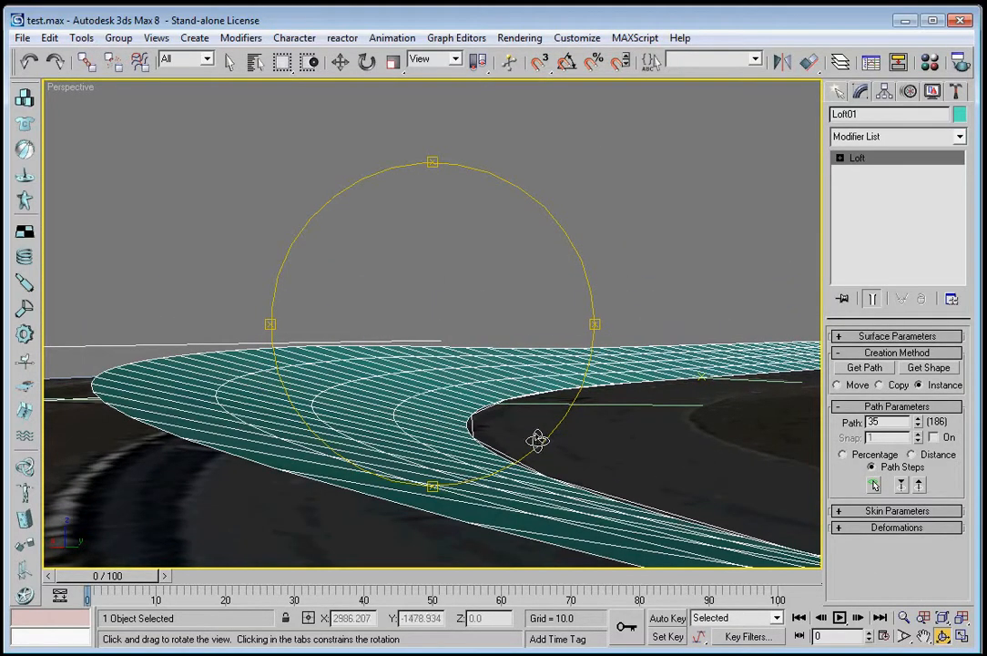
click(963, 637)
middle_drag(124, 353, 220, 390)
scroll(260, 431, down, 8)
click(577, 177)
drag(578, 176, 443, 189)
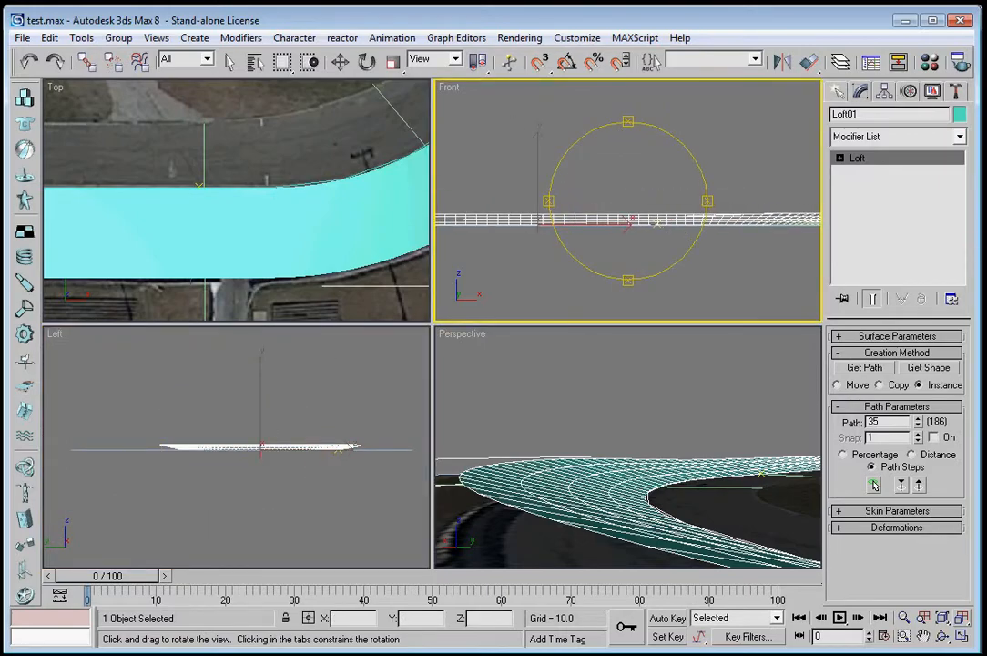
key(alt+w)
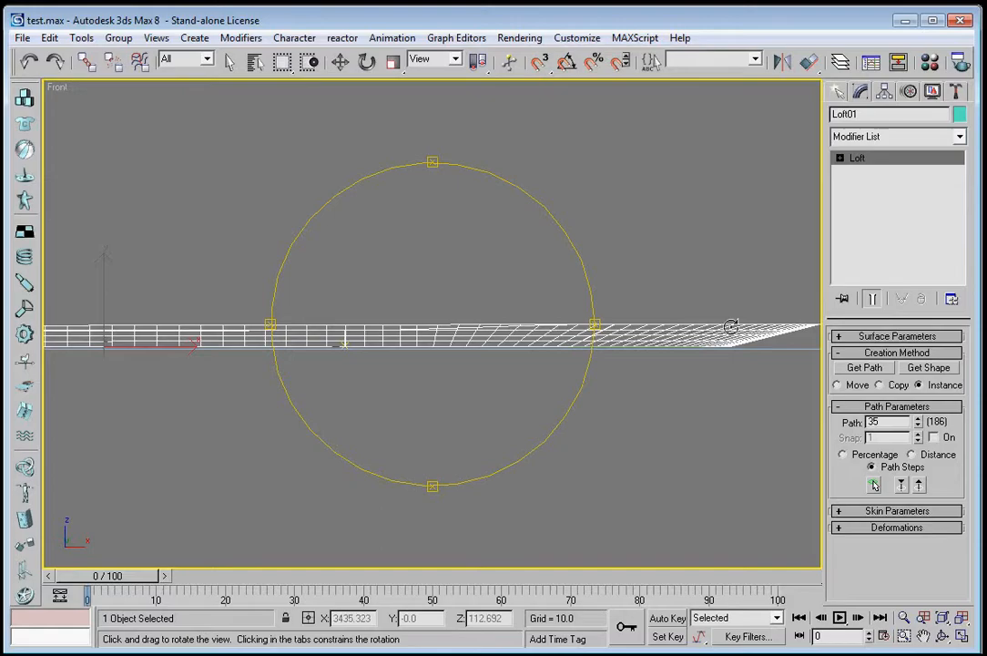
drag(476, 332, 45, 330)
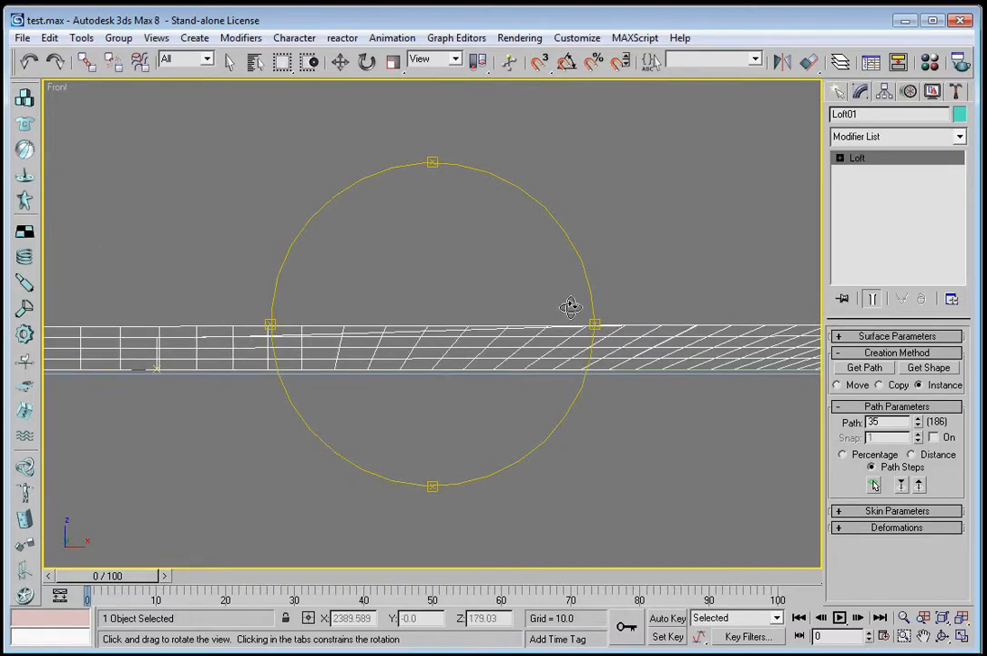
click(963, 637)
click(670, 457)
drag(671, 458, 516, 484)
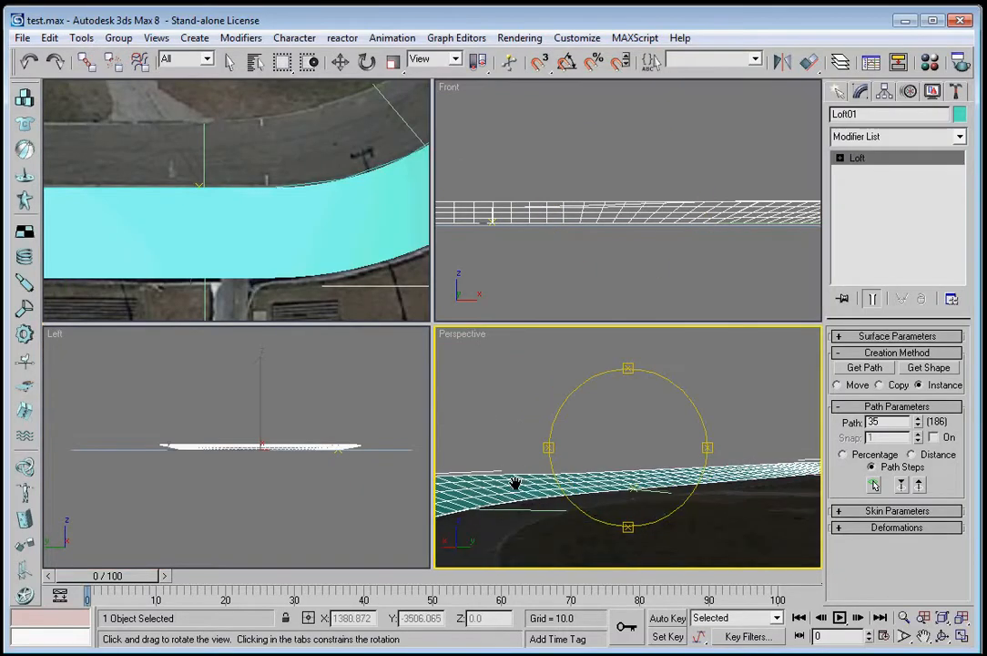
middle_drag(515, 483, 612, 530)
Insert the shallower purple banking profile into the loft at path step 57, at the far end of the lower straight
middle_drag(180, 314, 392, 256)
click(962, 637)
middle_drag(313, 260, 546, 315)
scroll(412, 261, down, 4)
drag(919, 424, 904, 366)
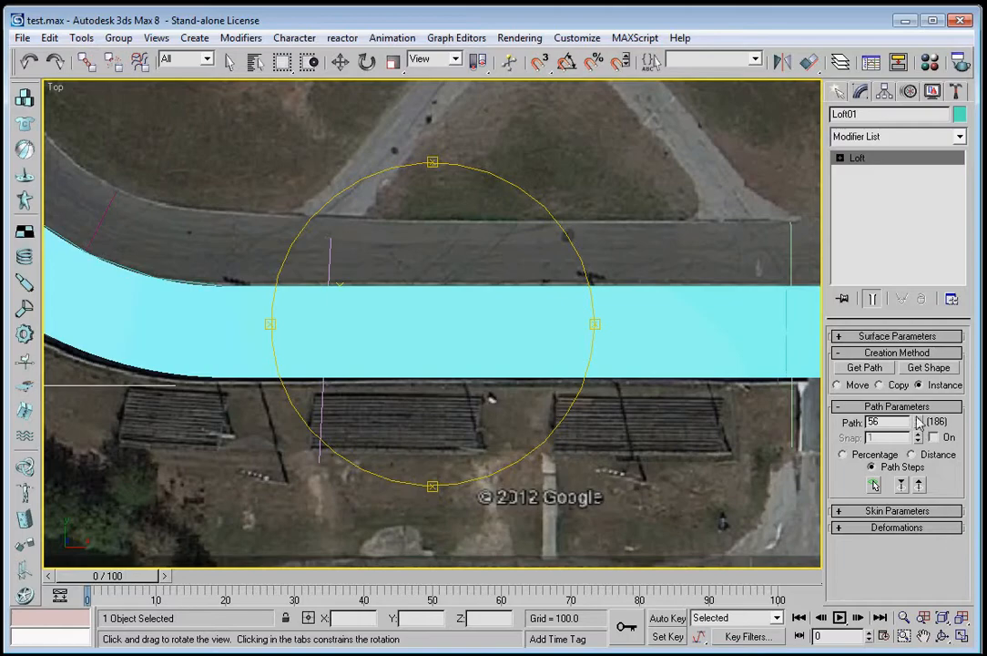
click(962, 636)
click(920, 369)
middle_drag(733, 185, 356, 173)
middle_drag(754, 214, 427, 236)
scroll(655, 265, up, 4)
middle_drag(656, 268, 500, 222)
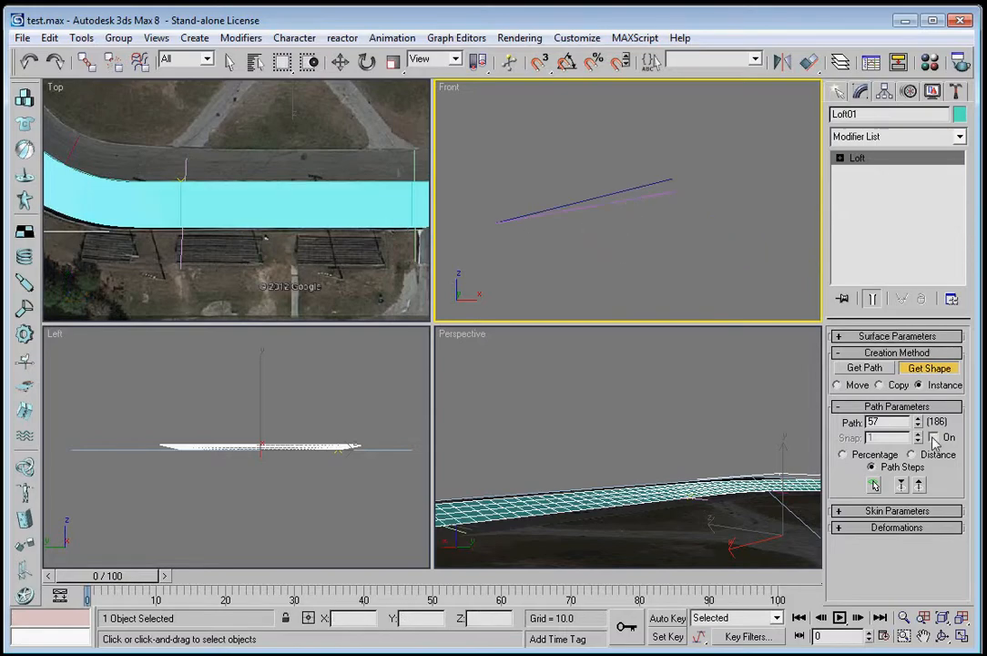
Insert the steeper blue banking profile into the loft at path step 71, in the lower-left turn
drag(924, 428, 919, 398)
click(918, 419)
click(638, 187)
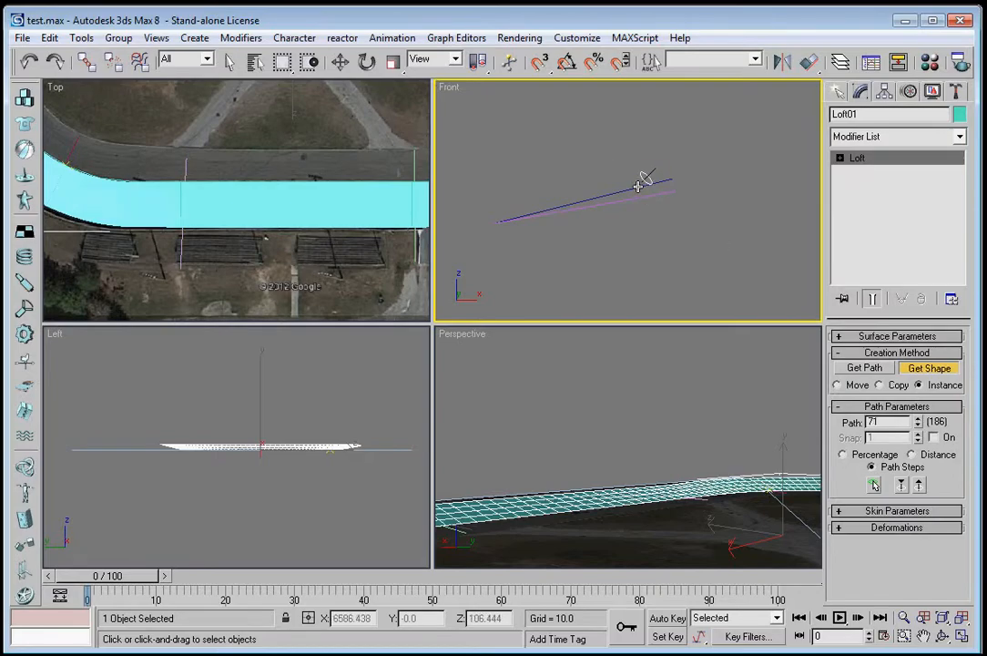
Compare the lower-left turn's banking in the Perspective view by undoing and redoing the last profile insertion
click(744, 442)
click(963, 636)
click(944, 637)
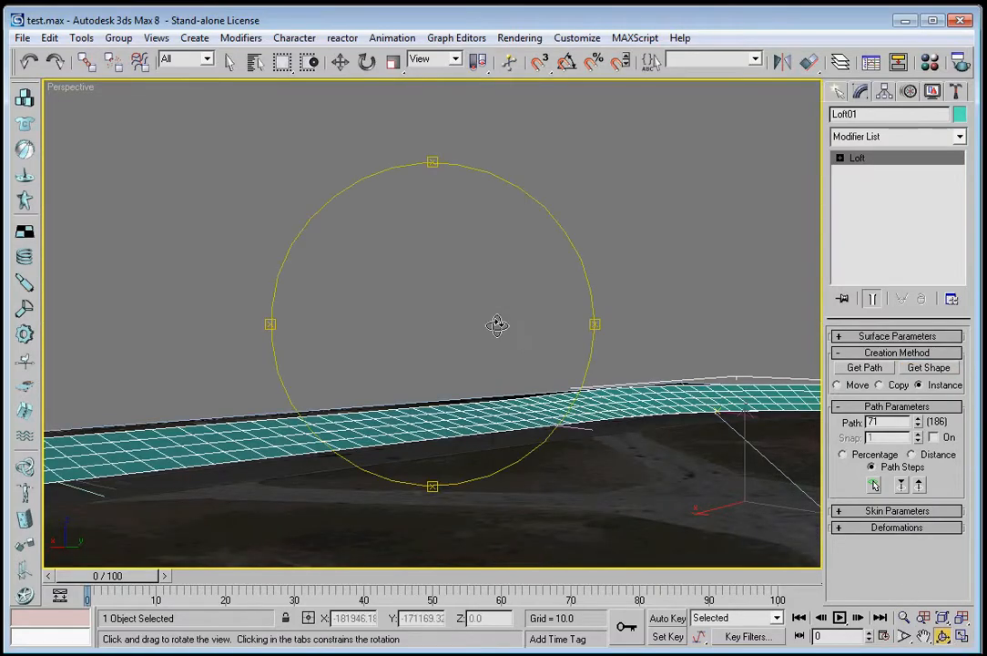
drag(498, 326, 436, 280)
click(34, 60)
click(59, 68)
click(38, 66)
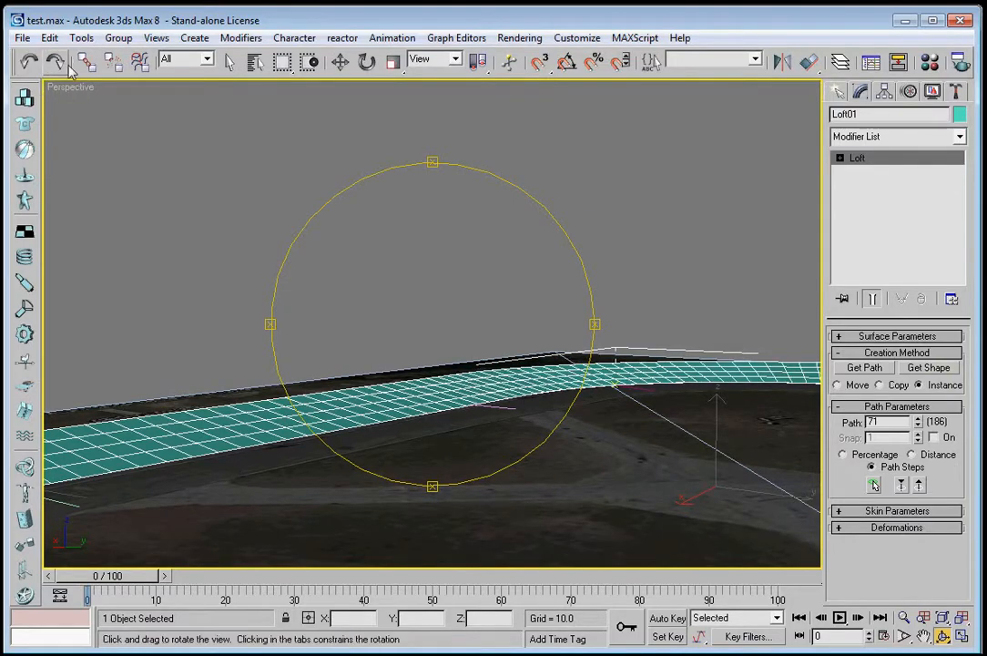
Turn off Edged Faces in the Perspective view and inspect the banked track surface around the oval
drag(392, 269, 873, 169)
drag(532, 298, 441, 346)
right_click(72, 87)
click(155, 168)
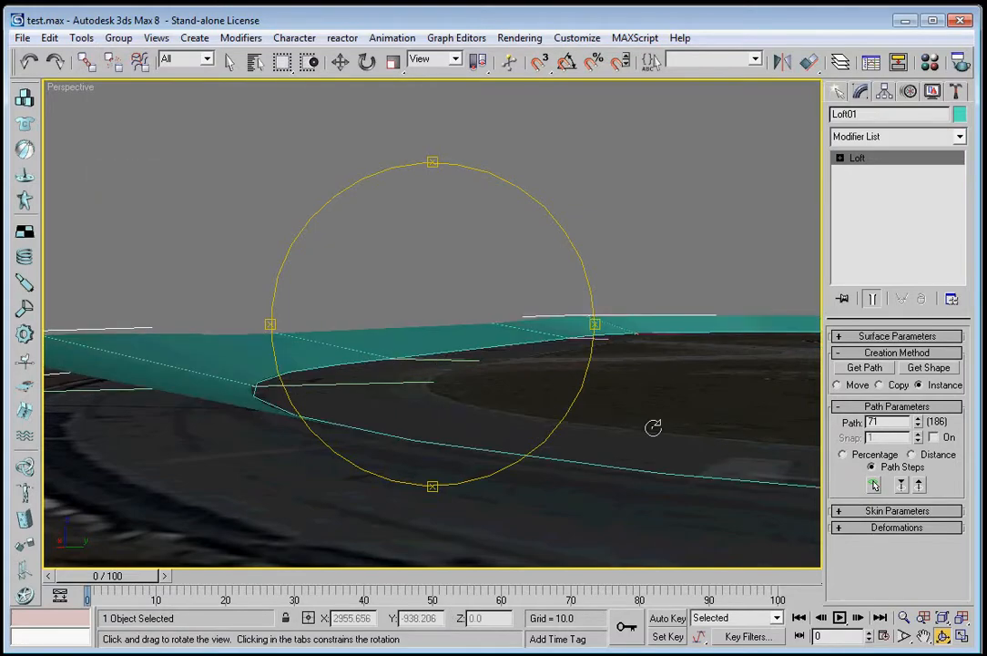
drag(492, 383, 117, 347)
middle_drag(116, 346, 5, 357)
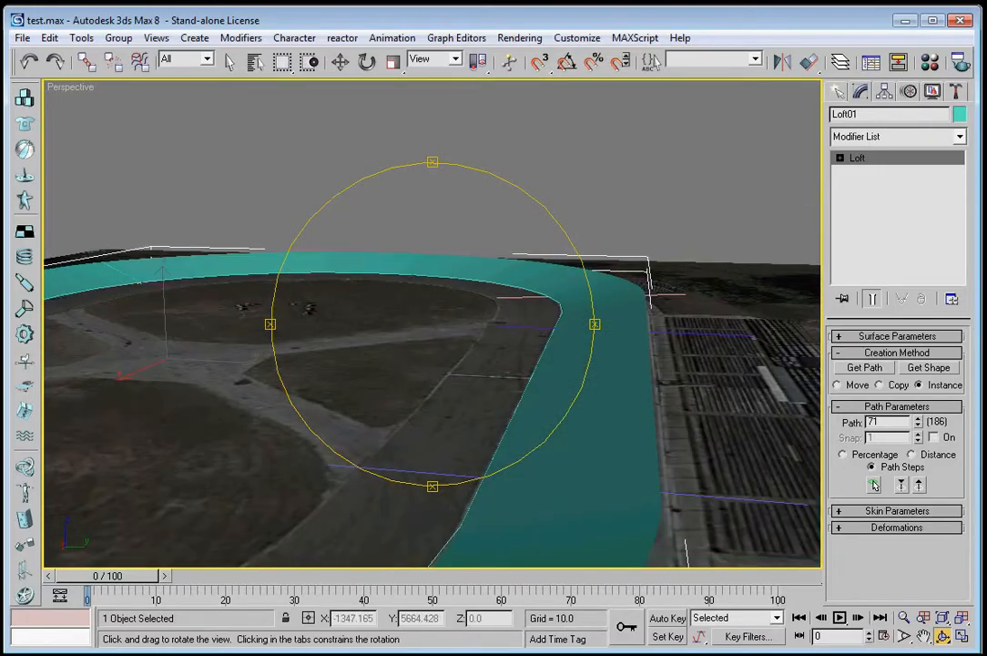
Insert the steeper blue banking profile into the loft at path step 117, in the upper-left turn
click(963, 635)
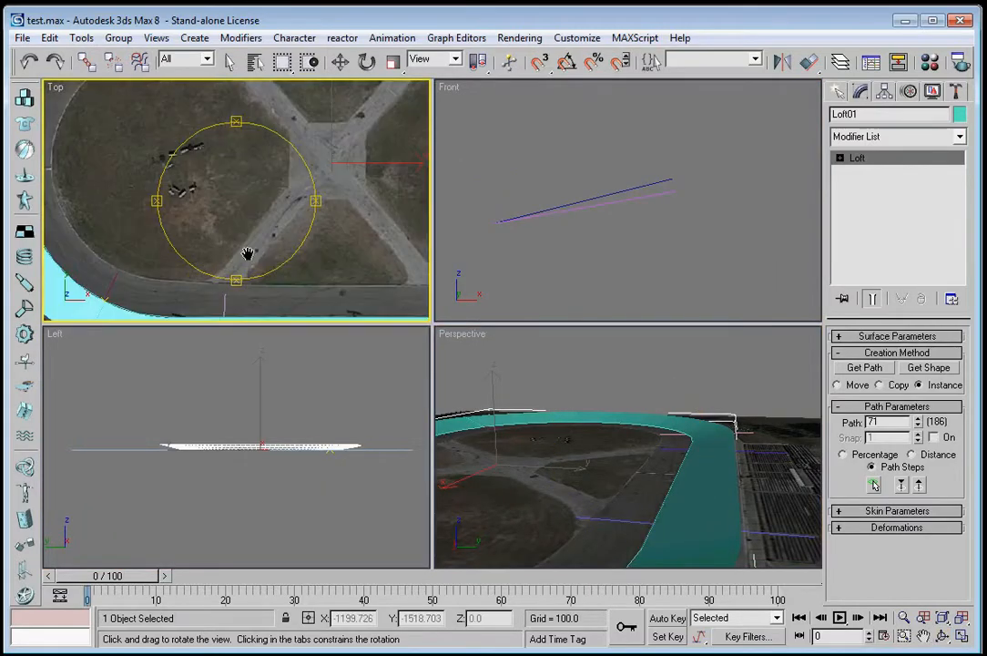
key(alt+w)
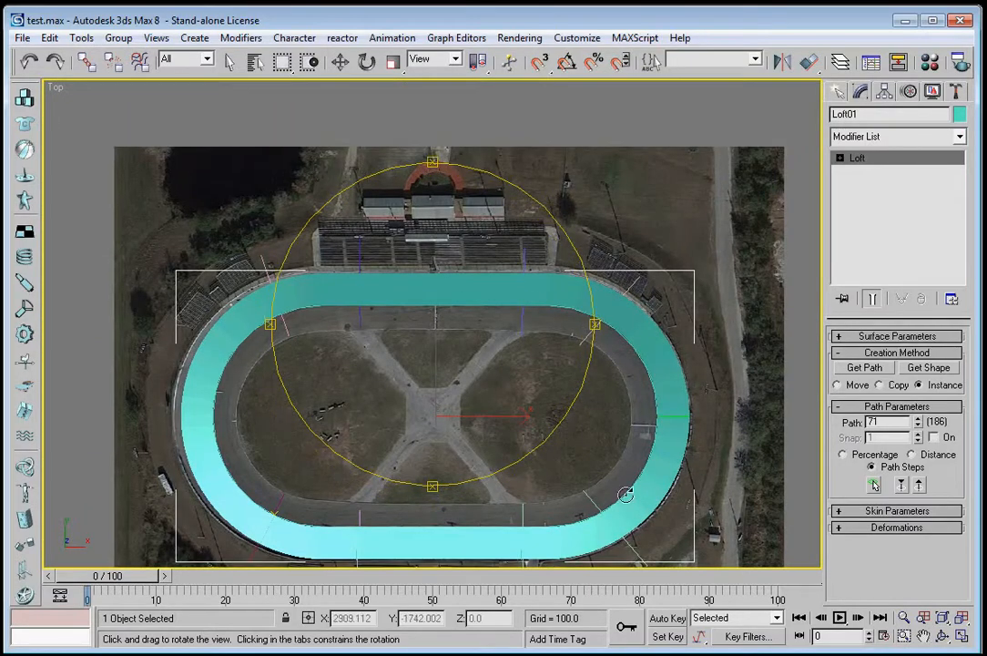
drag(920, 422, 916, 390)
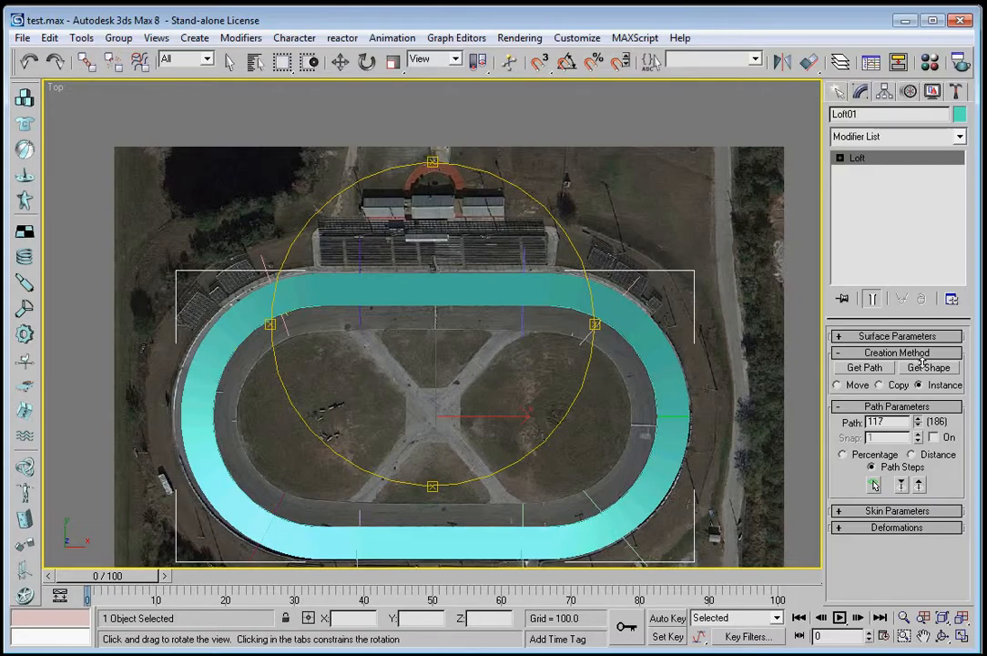
click(925, 369)
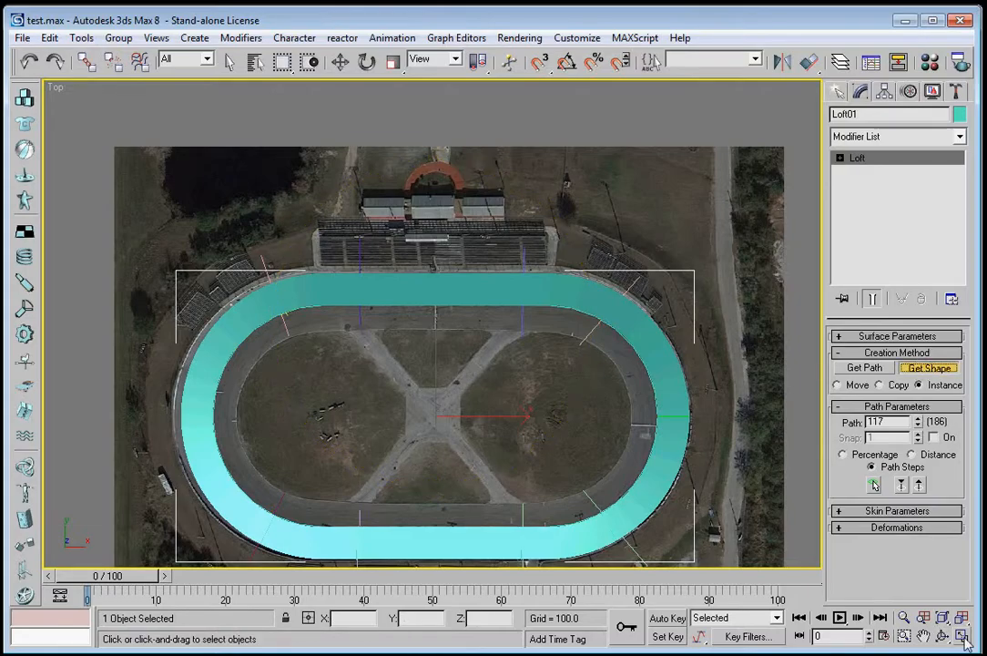
key(alt+w)
click(664, 173)
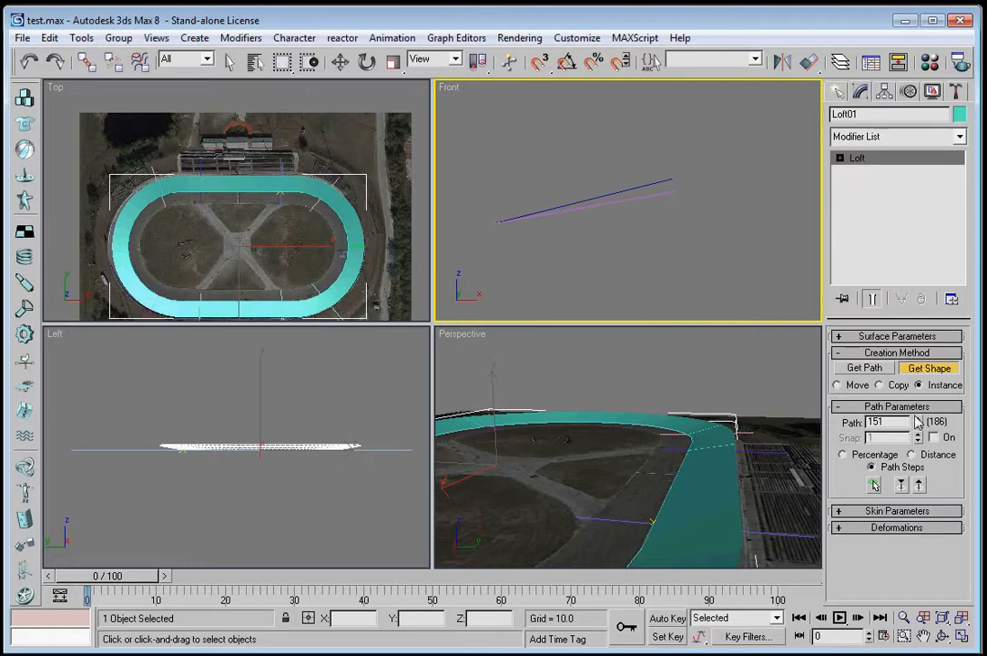
Insert the shallower purple banking profile into the loft at path step 151, at the far end of the upper straight
drag(918, 428, 910, 412)
click(915, 426)
alt+middle_drag(677, 465, 833, 555)
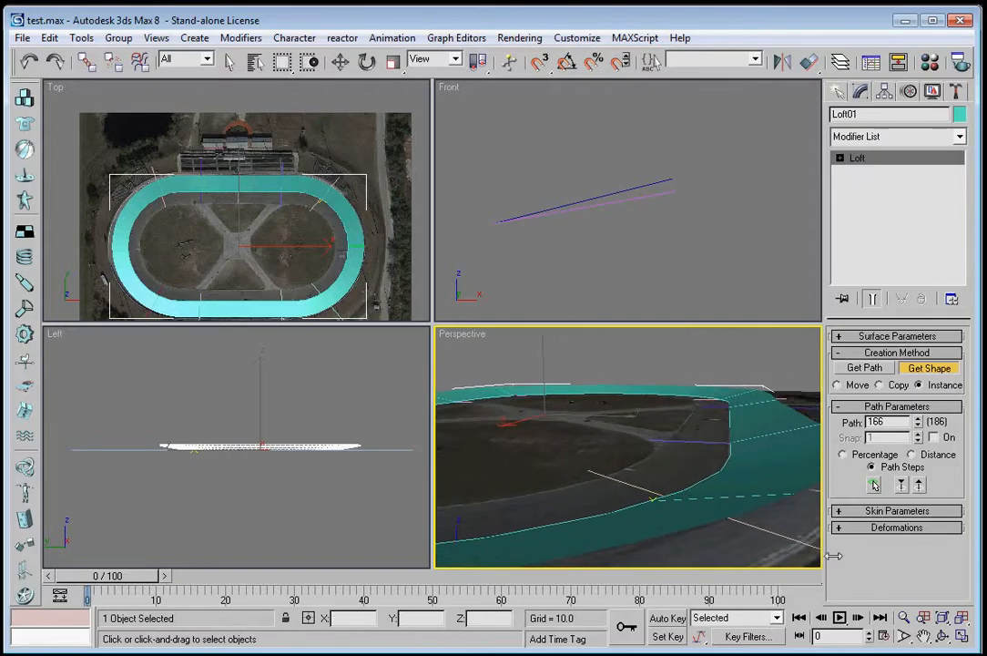
click(960, 636)
drag(539, 410, 822, 437)
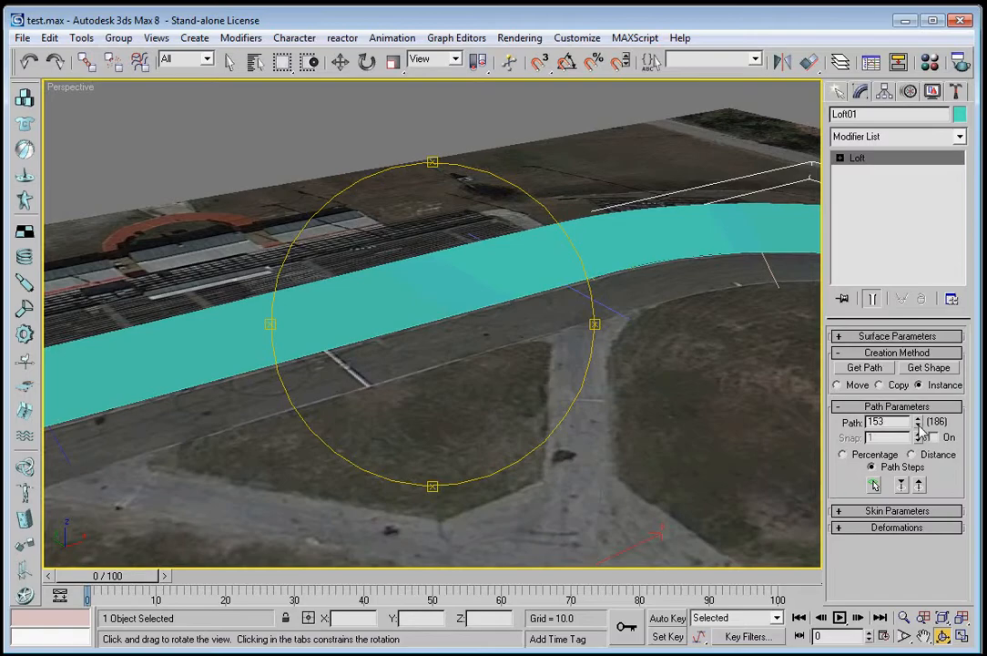
click(963, 636)
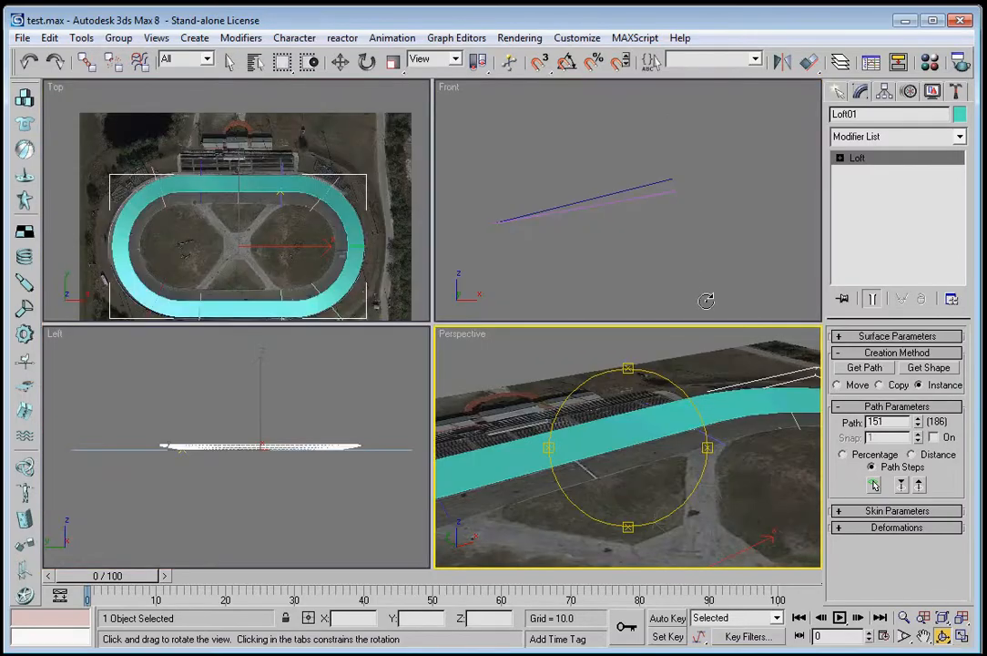
click(929, 367)
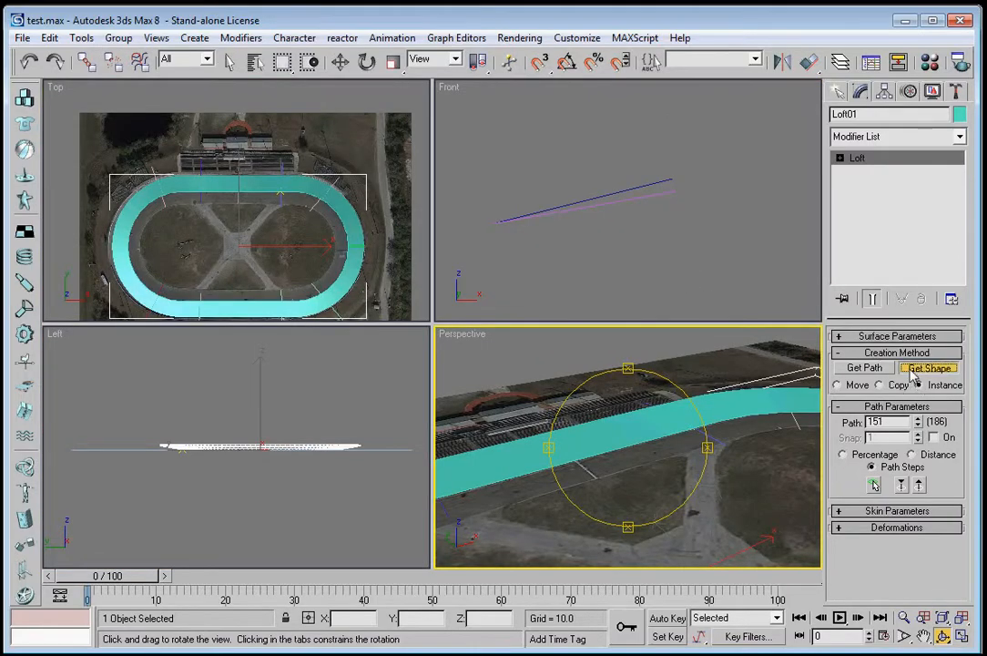
click(670, 188)
Inspect the lofted track in the Perspective view, from the full oval down to a low view across the turn
click(962, 619)
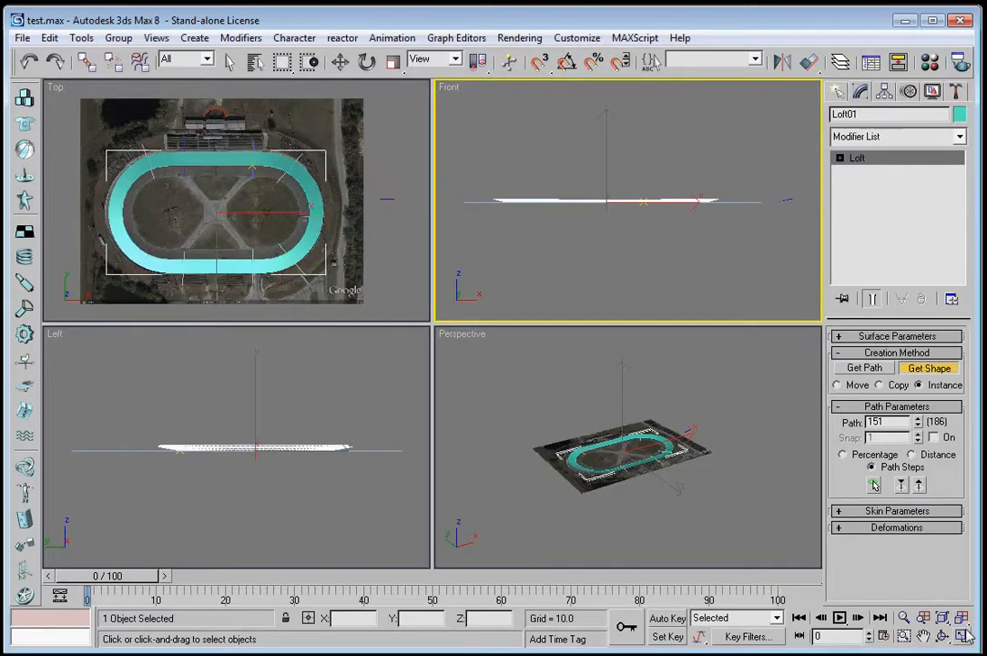
click(962, 637)
click(943, 636)
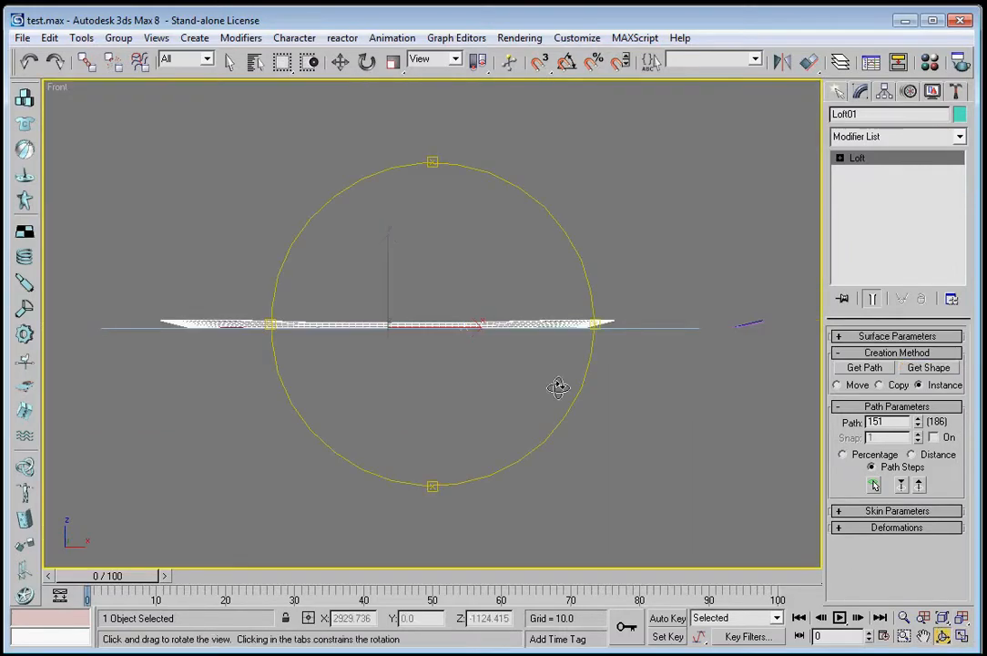
click(963, 637)
click(963, 639)
scroll(421, 370, up, 8)
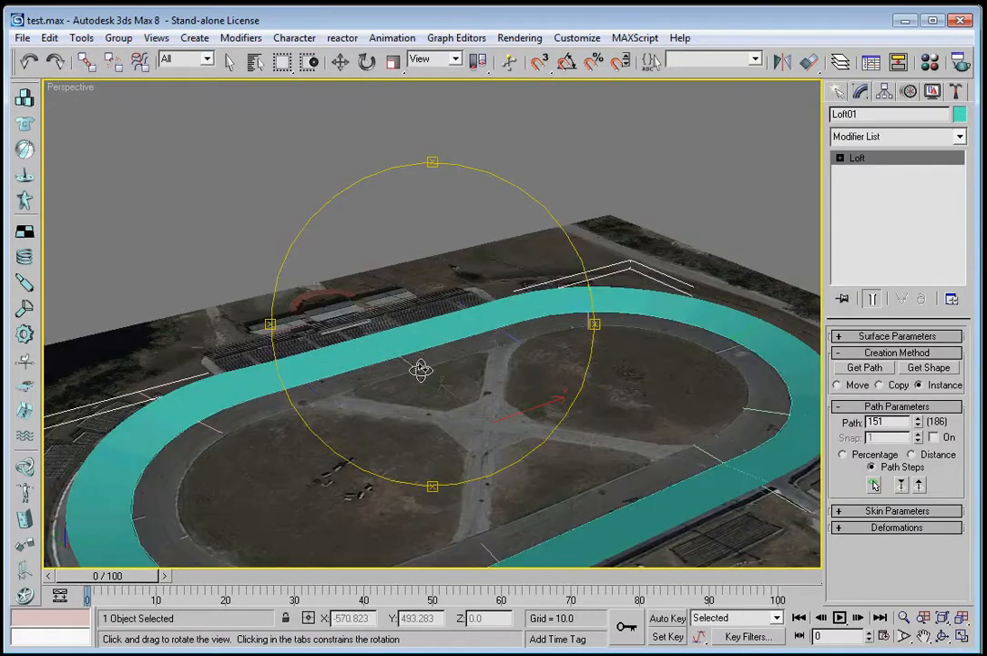
drag(451, 385, 732, 323)
middle_drag(733, 323, 774, 387)
click(963, 637)
click(962, 638)
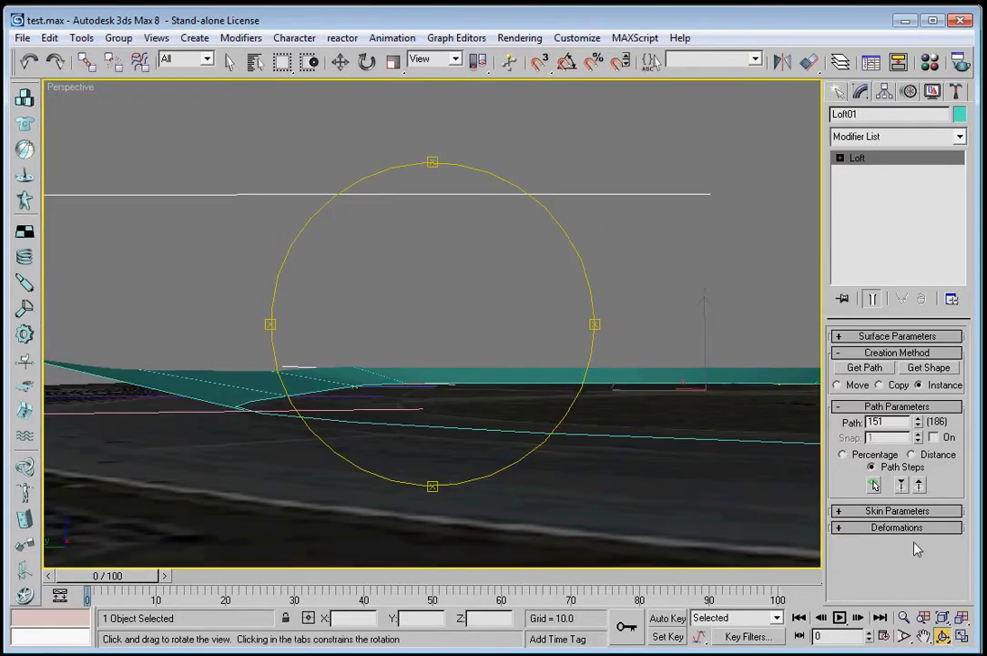
Examine the change in banking between straight and turn in the Front wireframe and from around the turn in Perspective
click(965, 639)
click(670, 238)
click(965, 638)
middle_drag(399, 375, 486, 417)
scroll(486, 417, up, 3)
drag(486, 417, 437, 264)
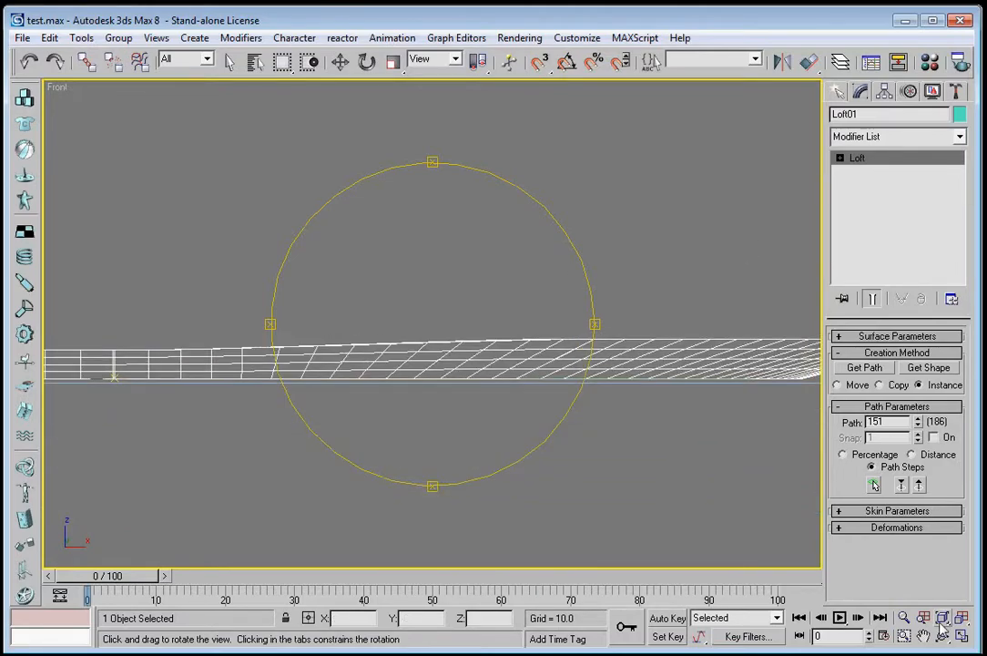
click(966, 639)
drag(715, 429, 754, 386)
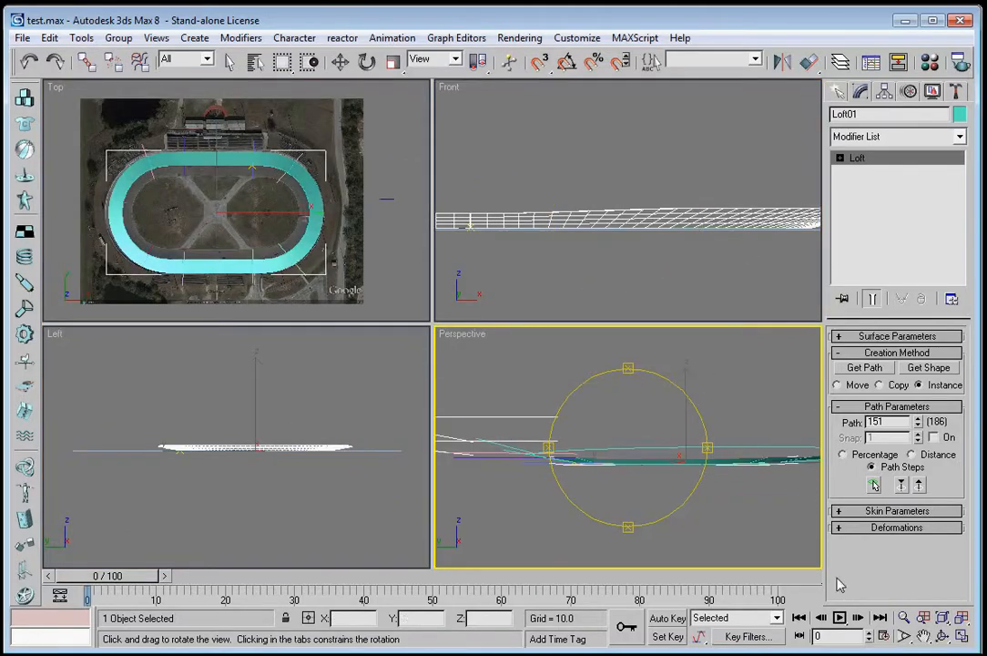
click(962, 639)
drag(580, 417, 503, 363)
drag(374, 308, 456, 283)
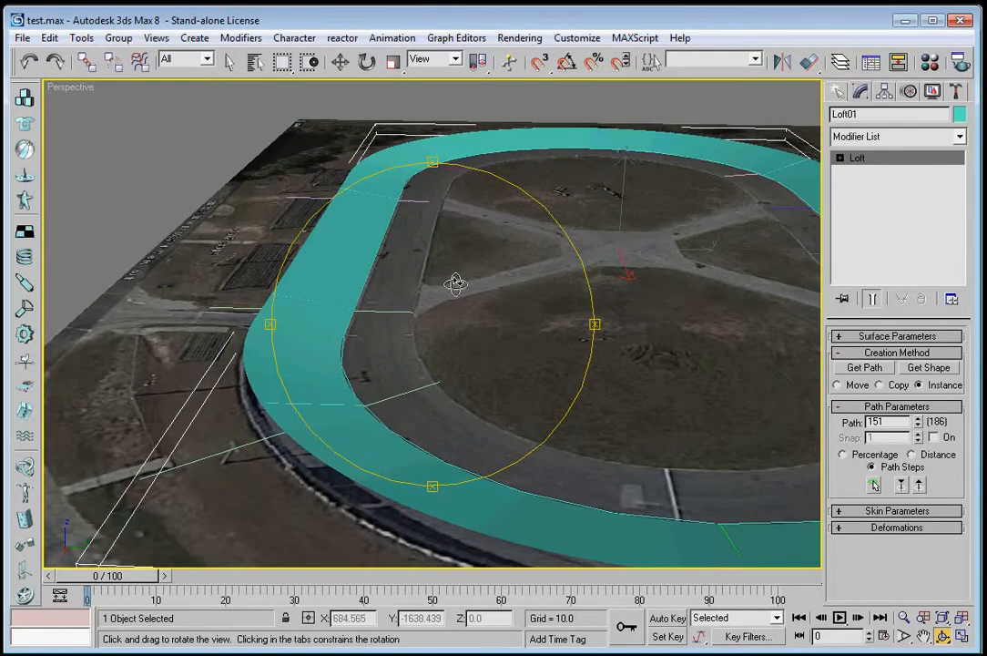
Start the Line tool in the Front view beside the banking profiles and open its coordinate entry options
click(961, 638)
click(467, 185)
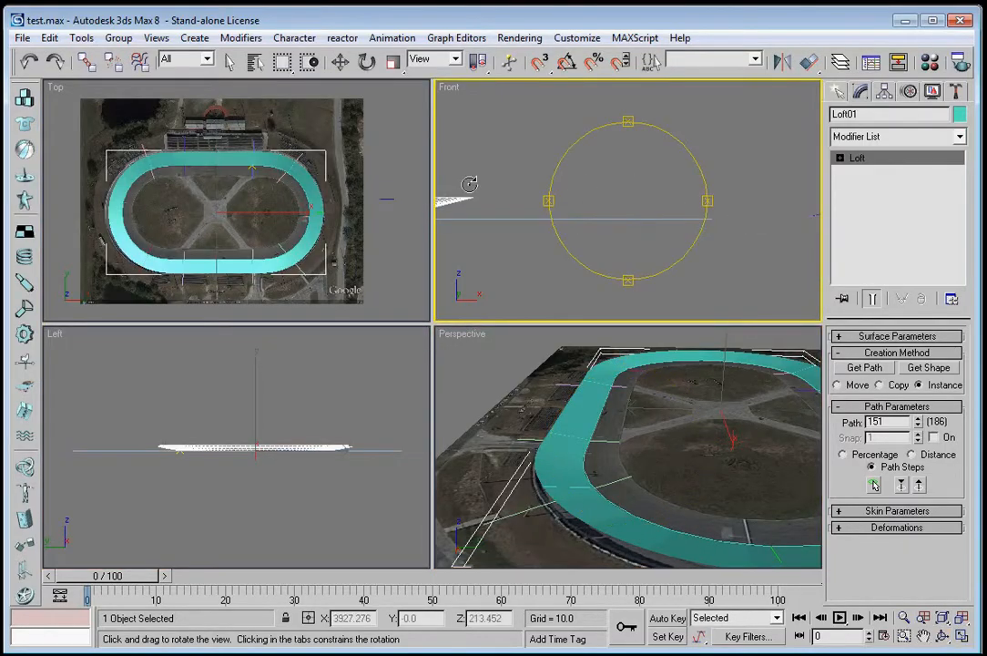
middle_drag(464, 203, 423, 183)
click(839, 92)
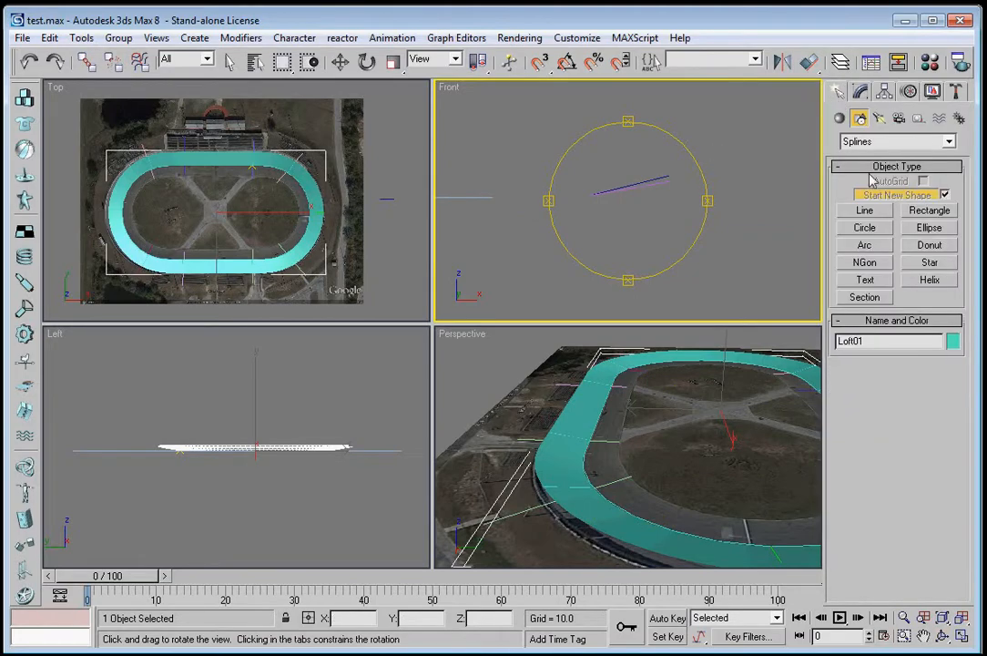
click(865, 210)
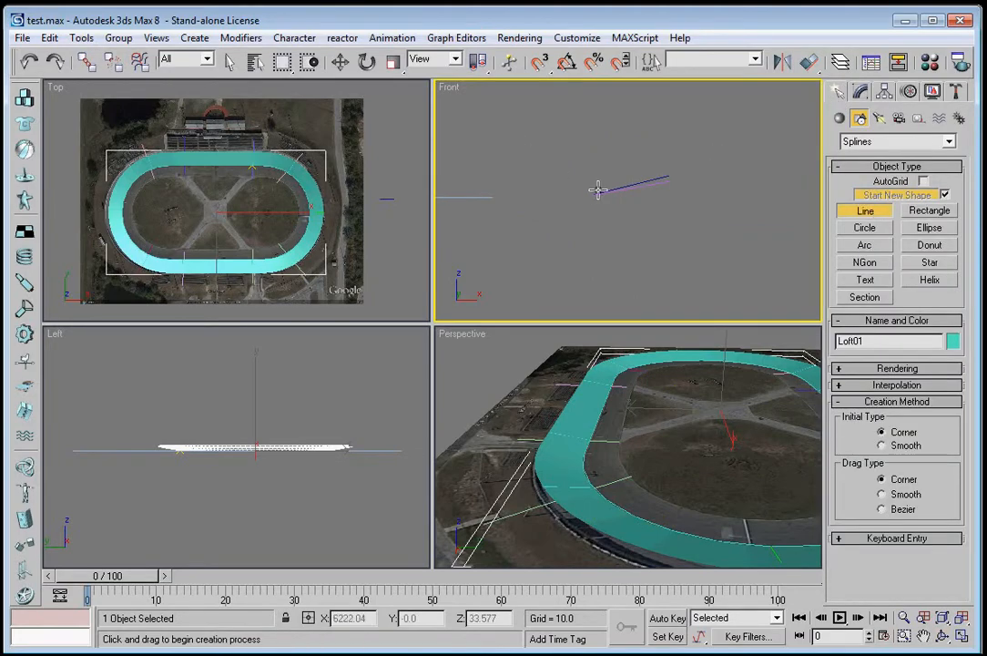
middle_drag(312, 216, 293, 208)
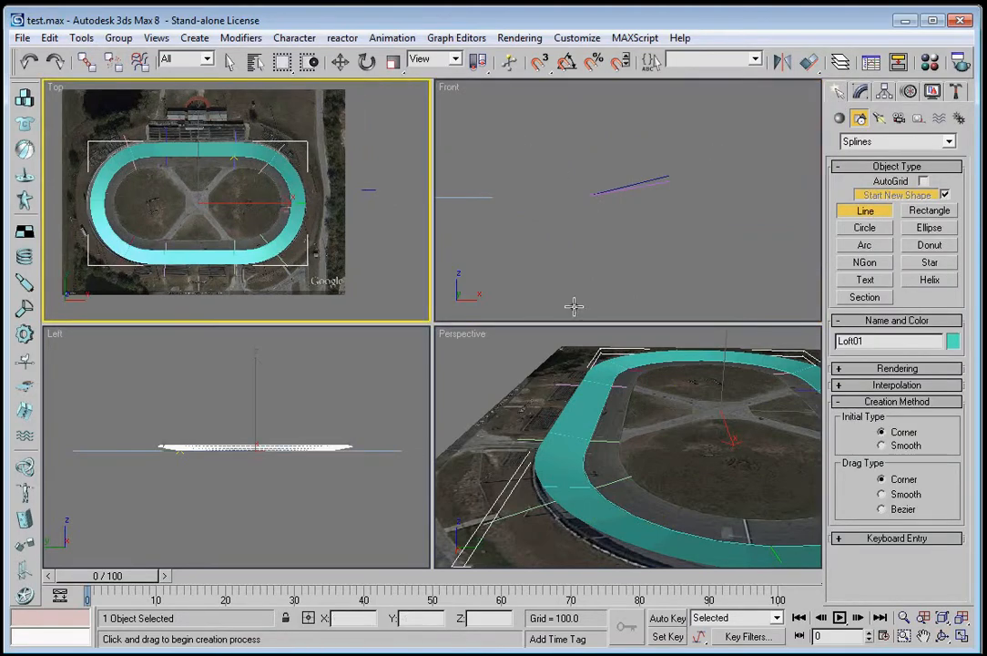
click(909, 541)
middle_drag(548, 215, 649, 205)
scroll(649, 205, up, 3)
scroll(714, 200, up, 1)
middle_drag(734, 185, 513, 273)
scroll(534, 253, down, 2)
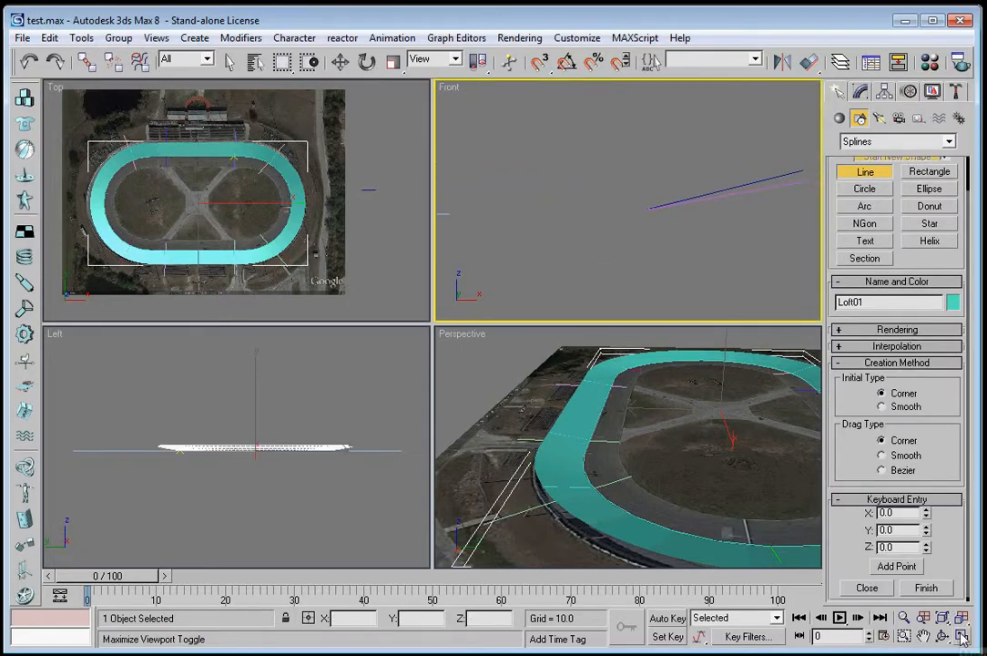
click(961, 635)
middle_drag(493, 340, 287, 358)
scroll(288, 360, down, 4)
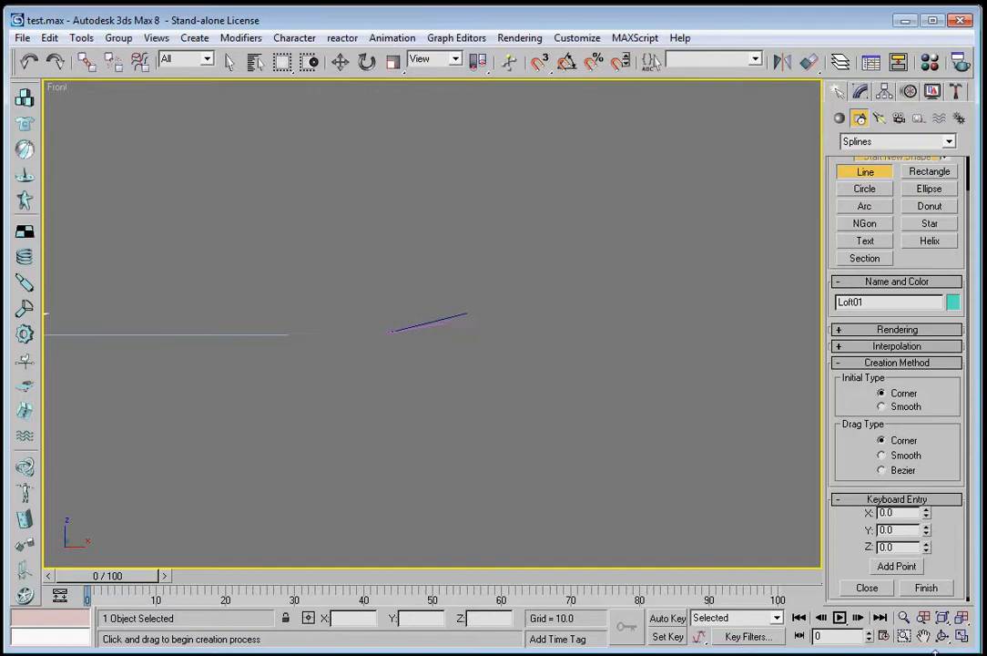
click(963, 637)
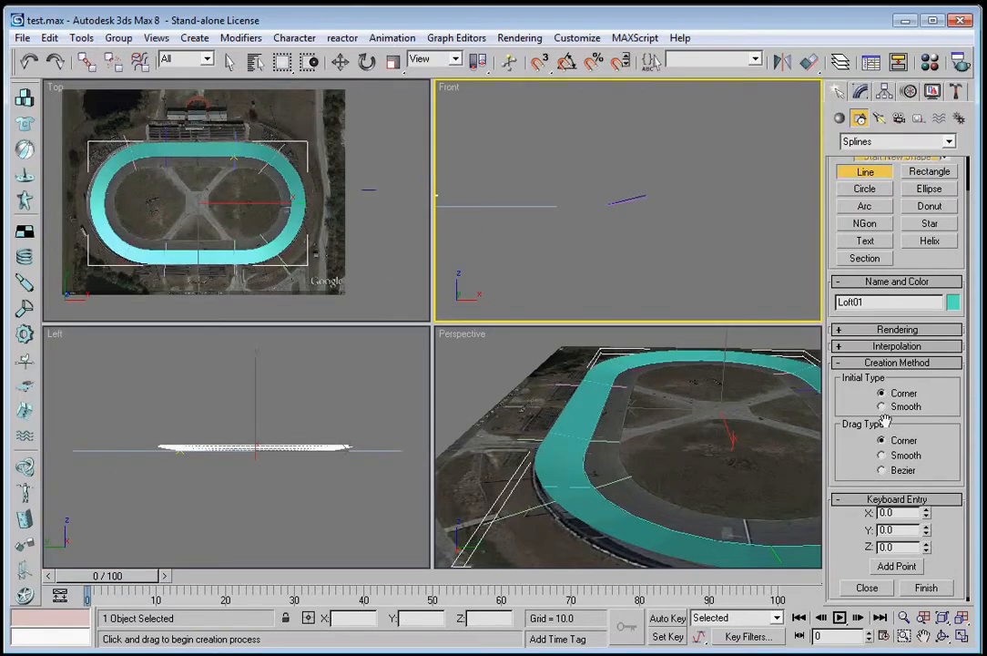
Set the display units to US Standard, Feet w/Fractional Inches
click(577, 38)
click(655, 253)
click(419, 298)
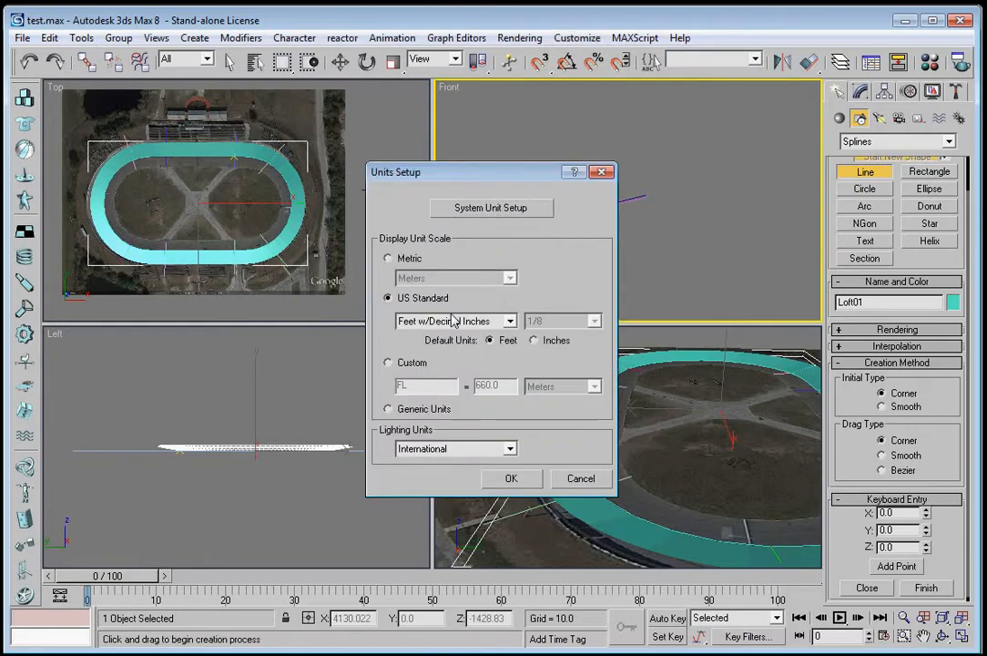
click(451, 320)
click(455, 371)
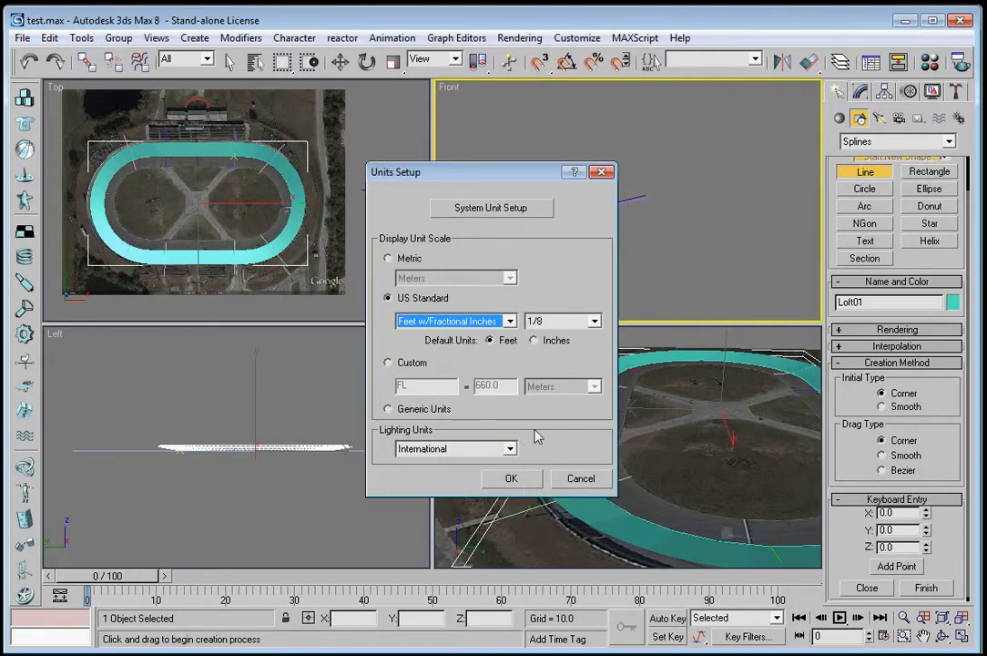
click(533, 480)
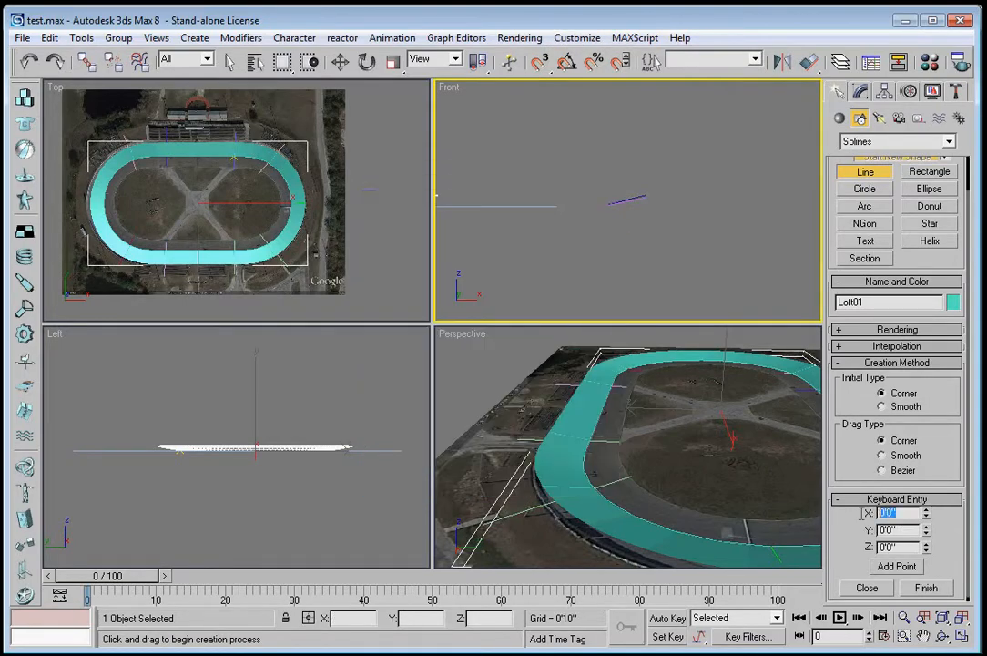
Create a horizontal line 30 feet long by coordinate entry and snap its end to the low end of the banking profiles
click(915, 566)
click(914, 567)
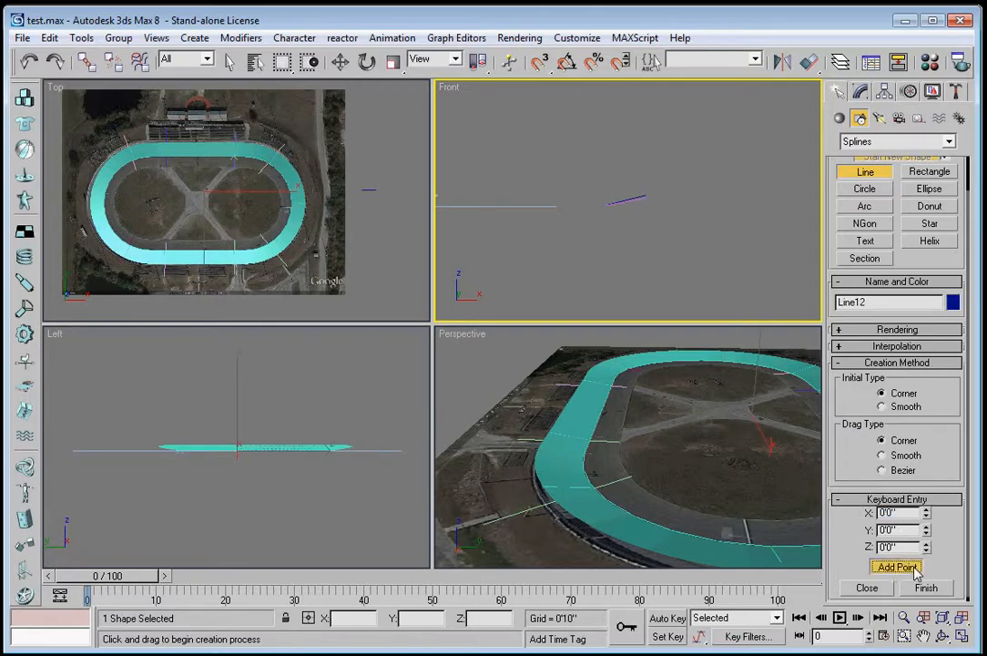
click(340, 60)
right_click(249, 227)
drag(229, 164, 389, 176)
right_click(570, 193)
scroll(598, 224, up, 8)
middle_drag(521, 194, 618, 150)
drag(507, 182, 545, 162)
middle_drag(561, 216, 709, 228)
scroll(705, 226, down, 2)
Move only the flat line's pivot, snapping it to the end where the line meets the banking profiles
click(885, 91)
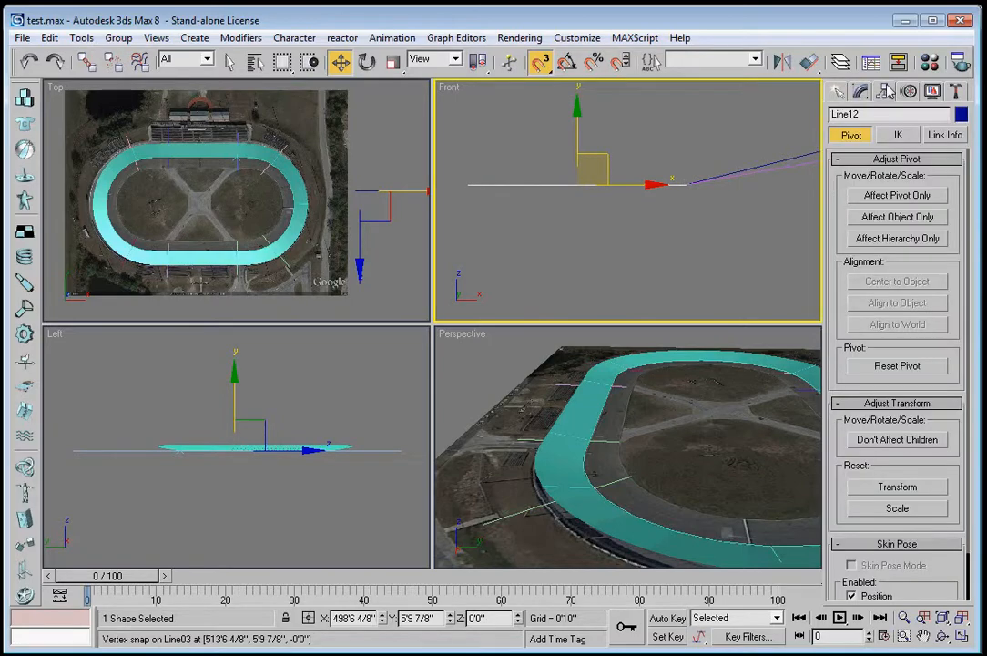
click(892, 197)
drag(579, 183, 686, 185)
click(839, 92)
middle_drag(714, 170, 668, 192)
scroll(666, 194, down, 6)
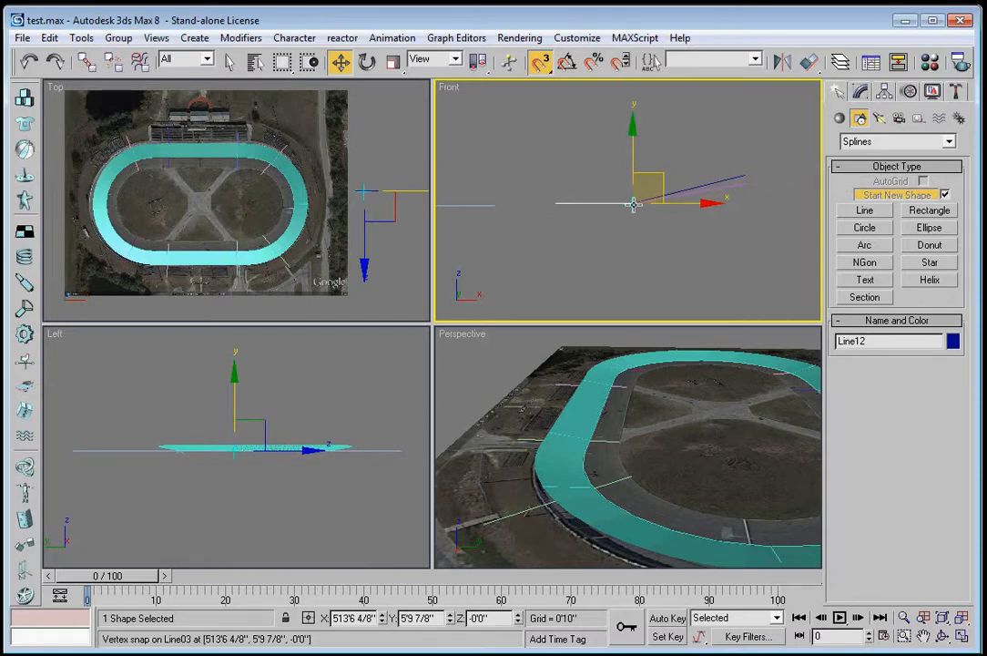
Loft the flat line along the ***LOFT PATH spline to create the inner strip of the oval
click(286, 181)
click(840, 120)
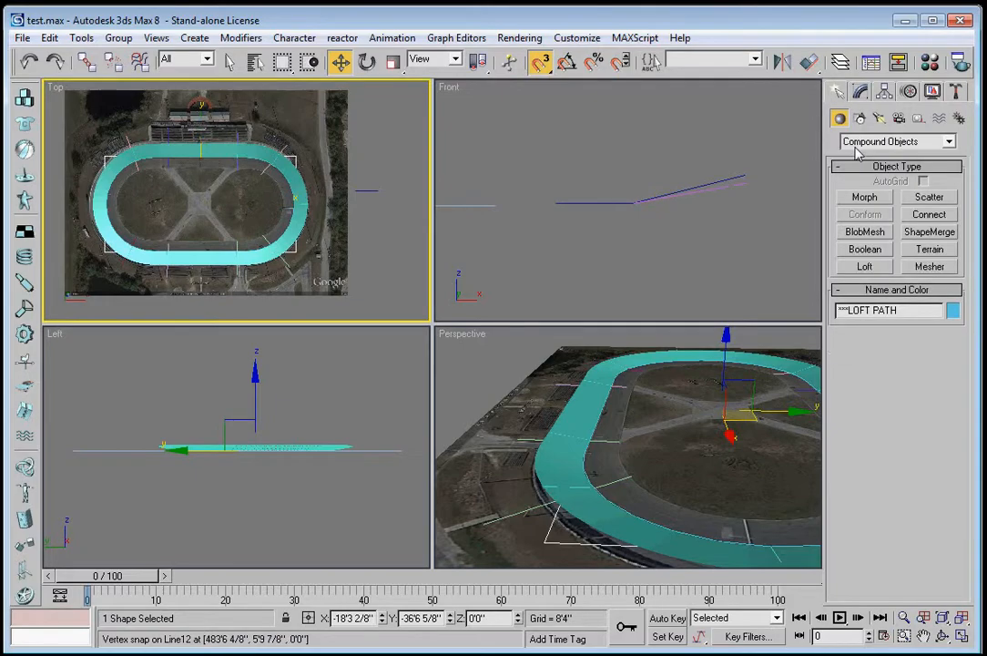
click(865, 268)
click(941, 368)
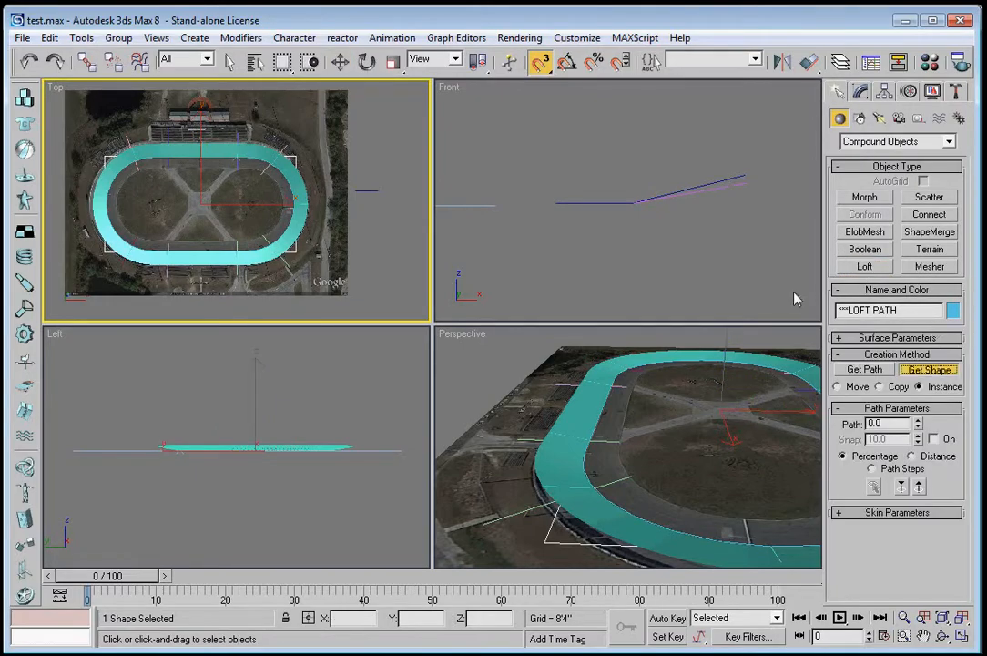
click(599, 202)
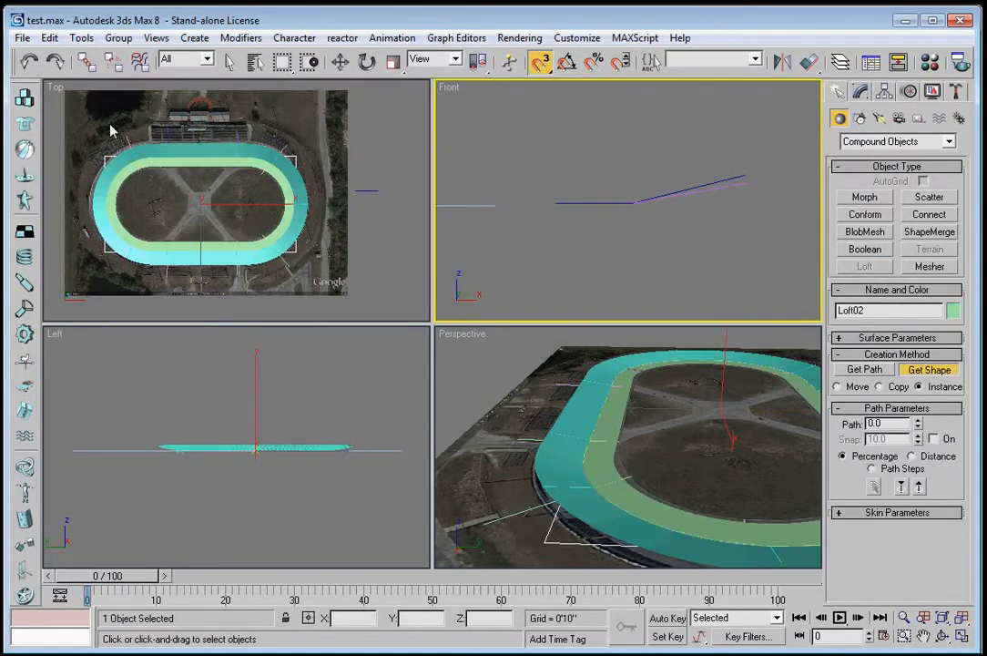
Set the inner strip loft's shape steps to 1 and display the Top view in wireframe
click(861, 513)
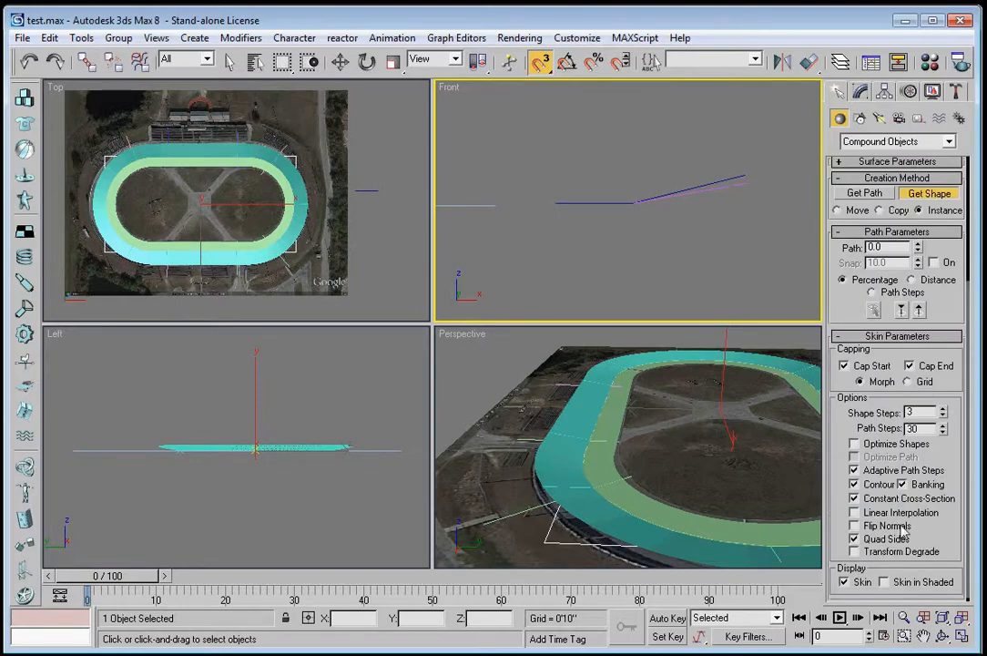
click(944, 417)
click(943, 417)
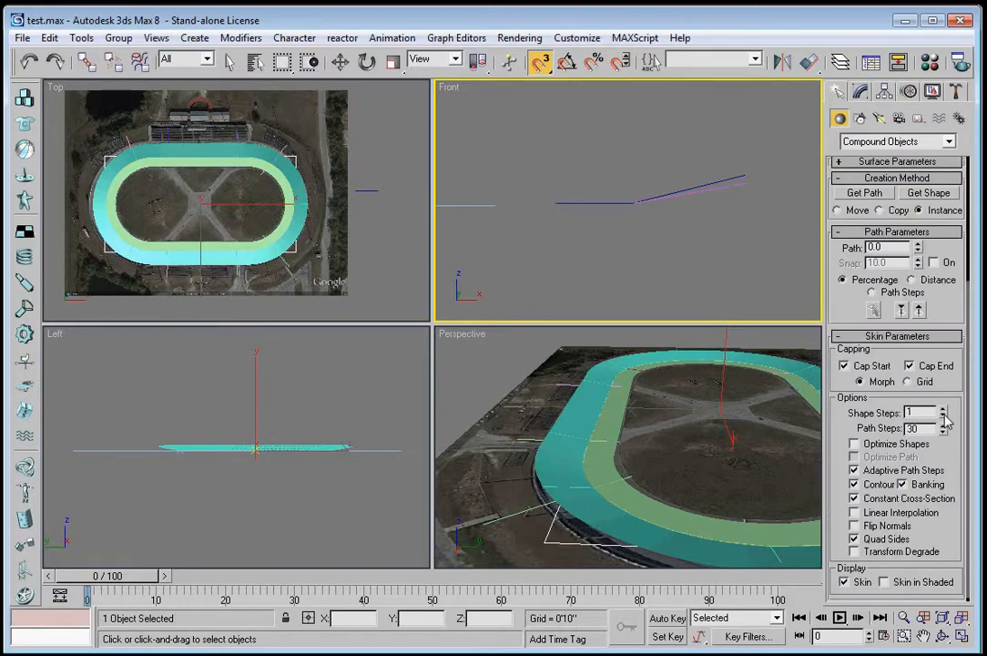
right_click(74, 87)
click(59, 140)
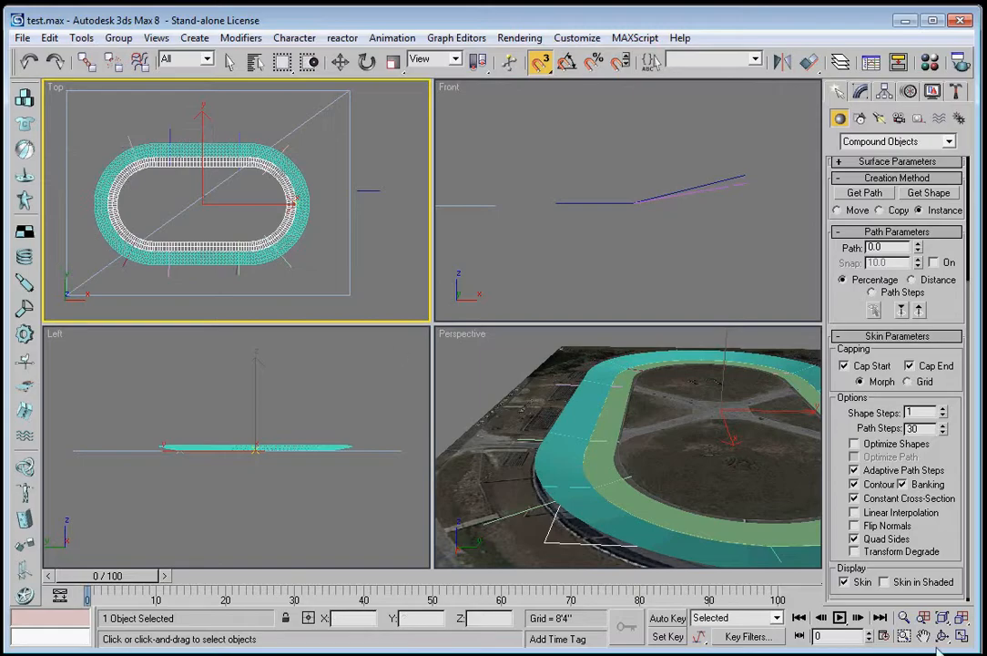
Maximize the Top view and switch it from wireframe to Smooth + Highlights shading to show the track over the aerial photo
click(962, 636)
scroll(474, 287, up, 6)
scroll(546, 296, up, 1)
middle_drag(638, 316, 519, 126)
scroll(405, 321, down, 3)
middle_drag(346, 362, 594, 446)
right_click(55, 87)
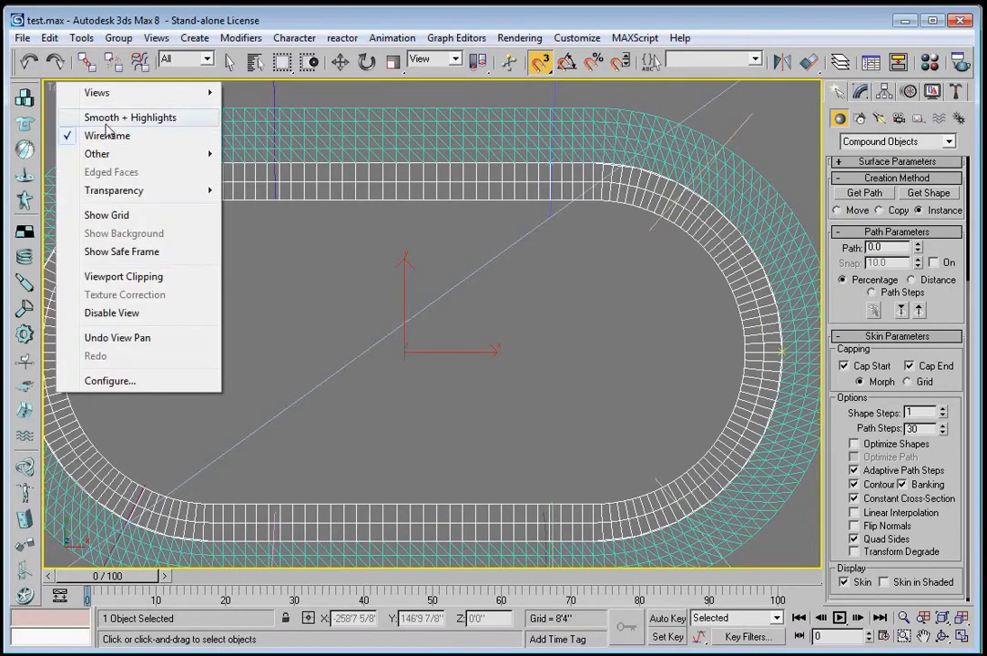
click(91, 111)
middle_drag(283, 258, 335, 255)
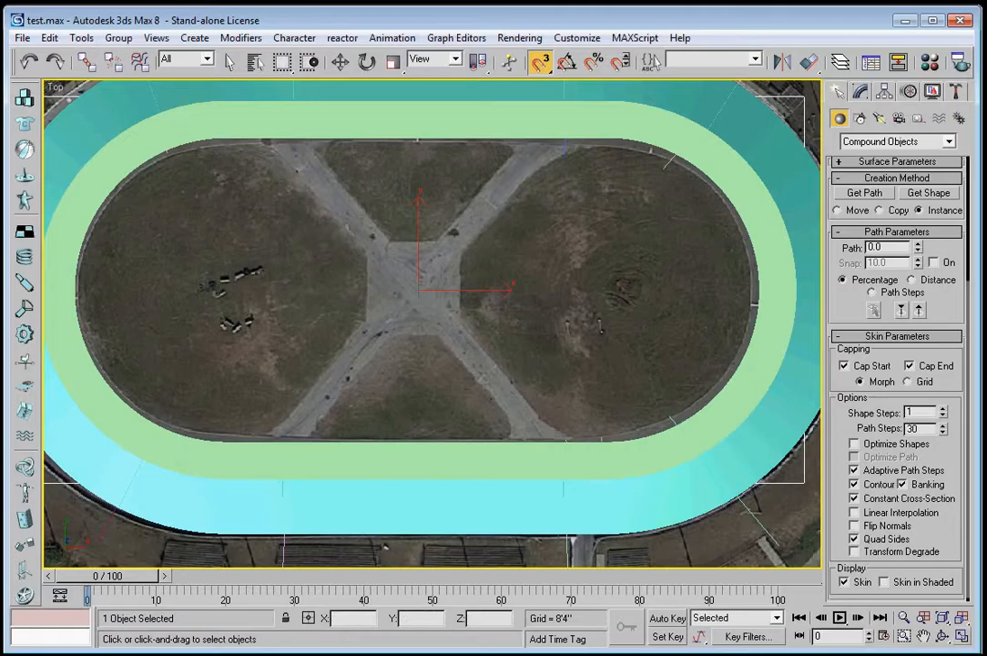
Examine the joint between the banked track and the flat inner strip from several angles in the Perspective view
click(963, 636)
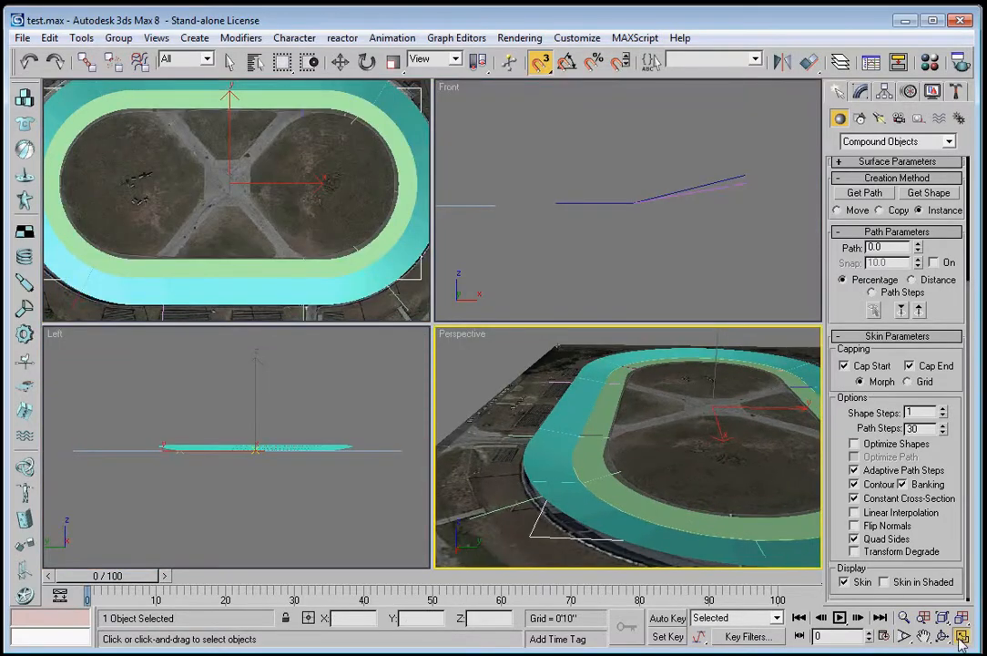
click(963, 638)
click(943, 636)
drag(335, 355, 610, 86)
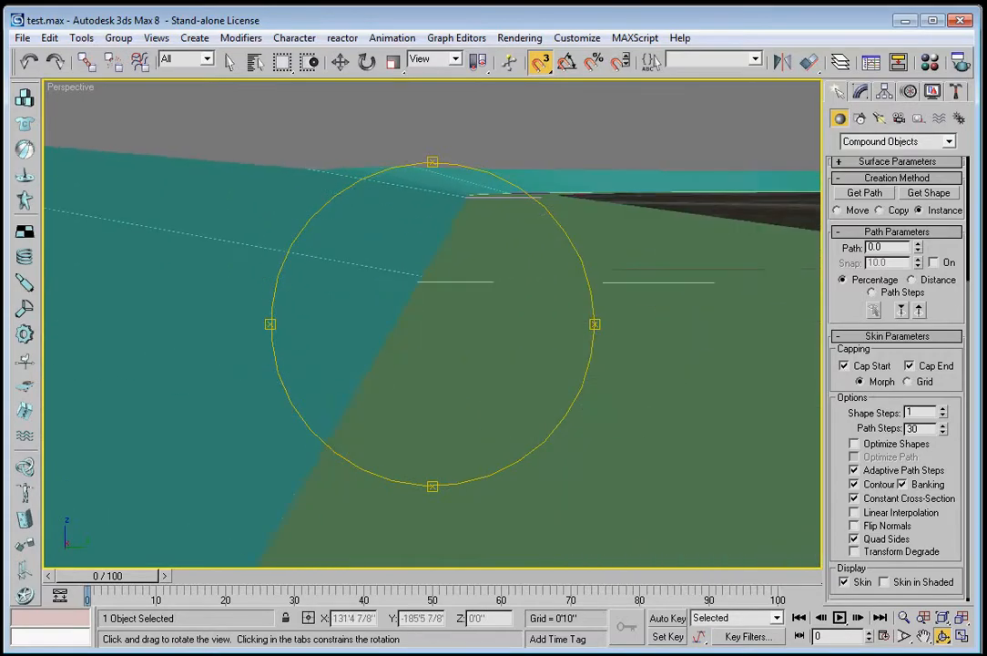
drag(449, 414, 100, 512)
drag(353, 334, 376, 328)
Check the whole oval against the aerial photo in a maximized Top view and leave the orbit mode
click(961, 635)
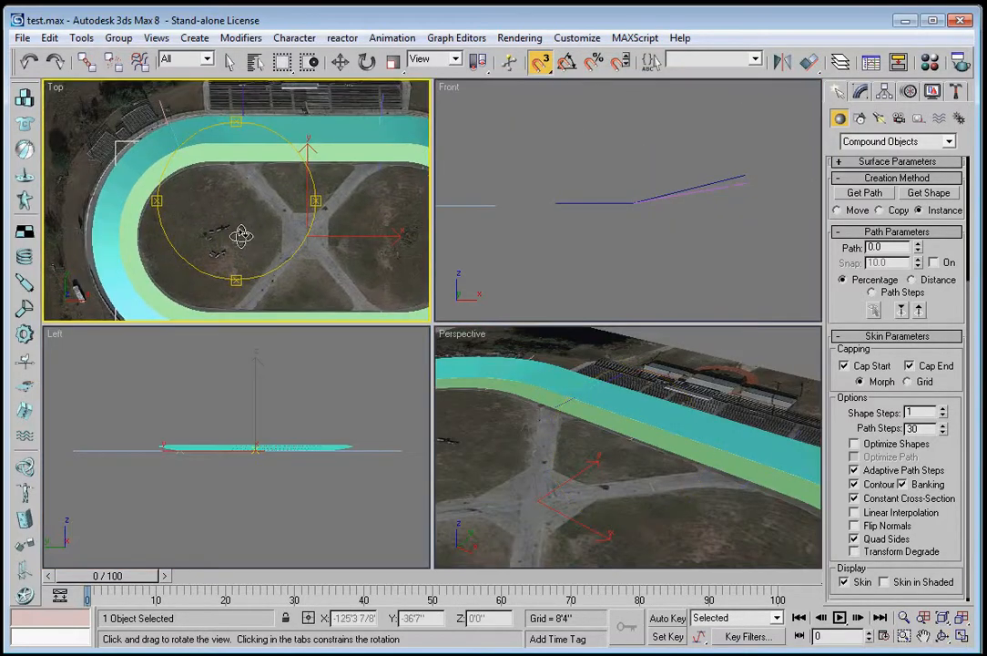
click(961, 636)
scroll(346, 226, up, 5)
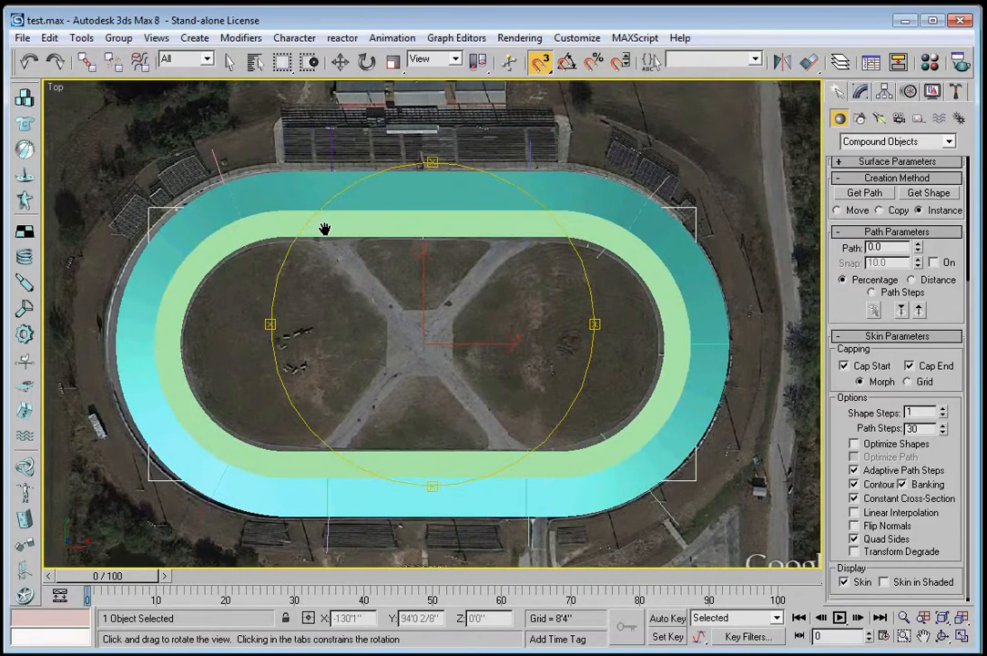
right_click(533, 318)
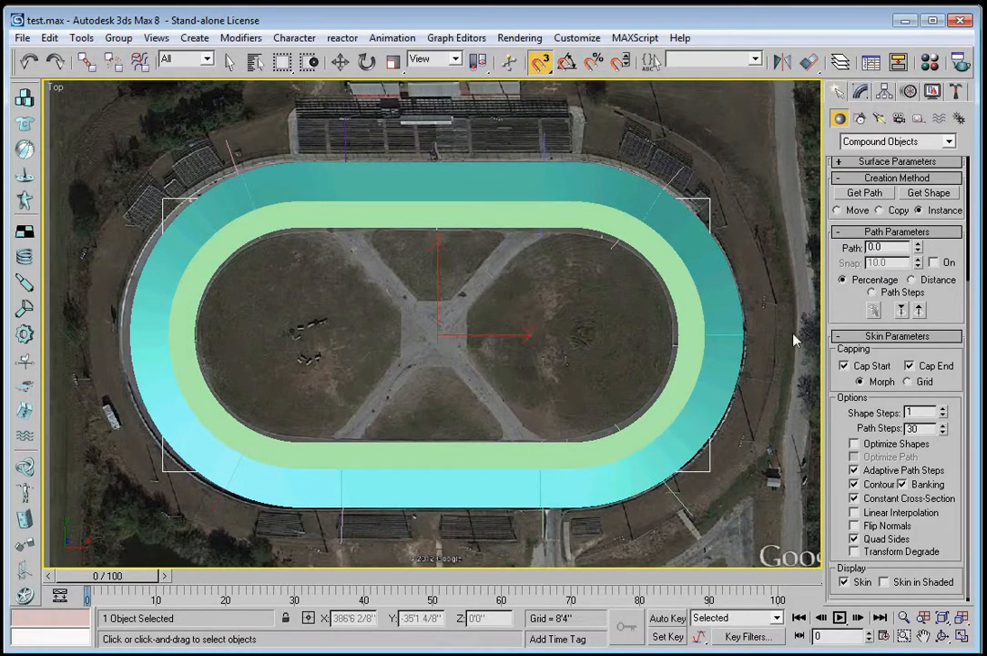